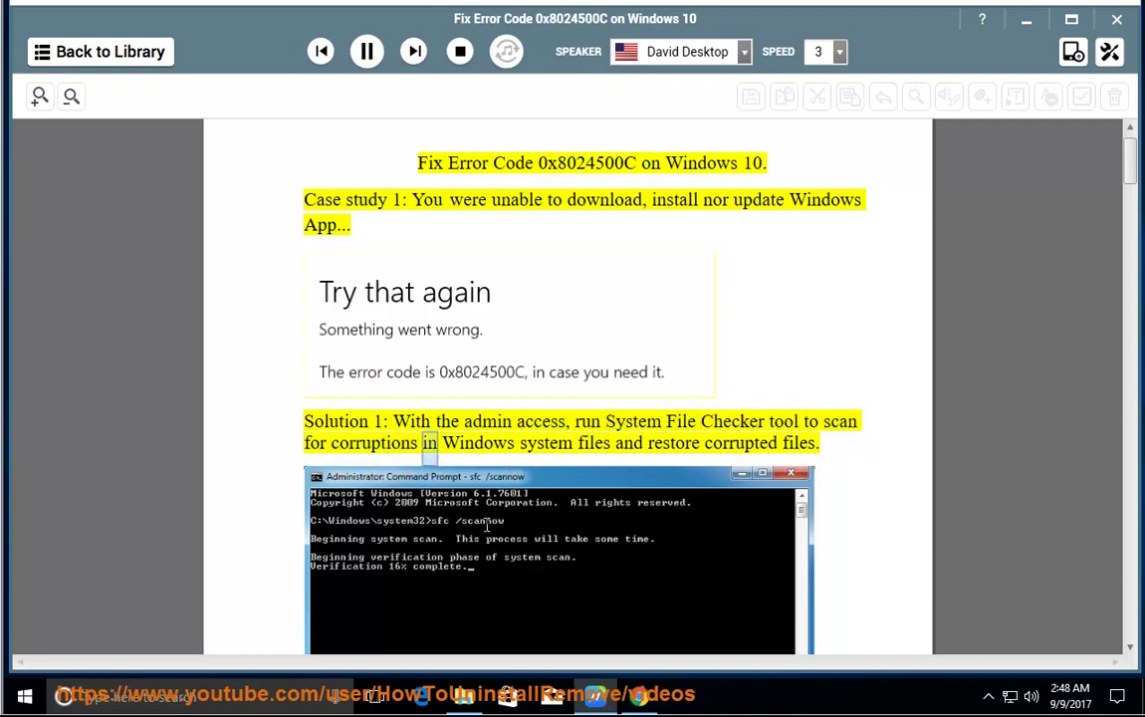
Scroll the guide down as it reads from Solution 1 into Solution 2 on WSReset.exe.
scroll(563, 517, "down", 3)
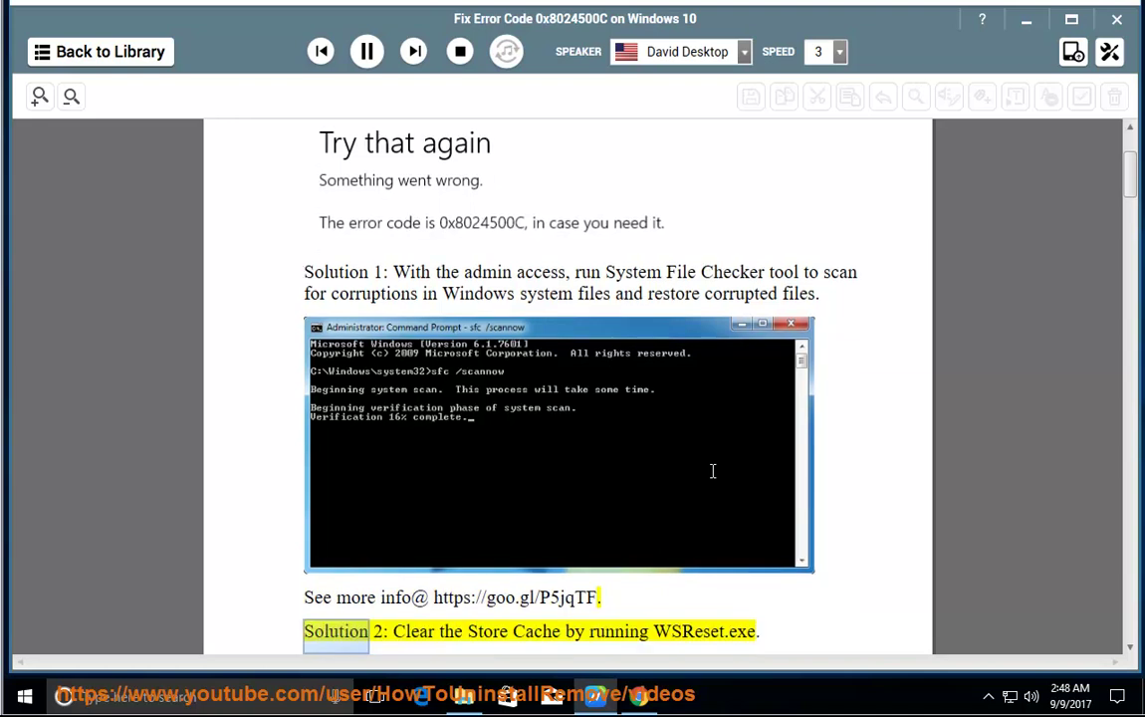
scroll(736, 469, "down", 3)
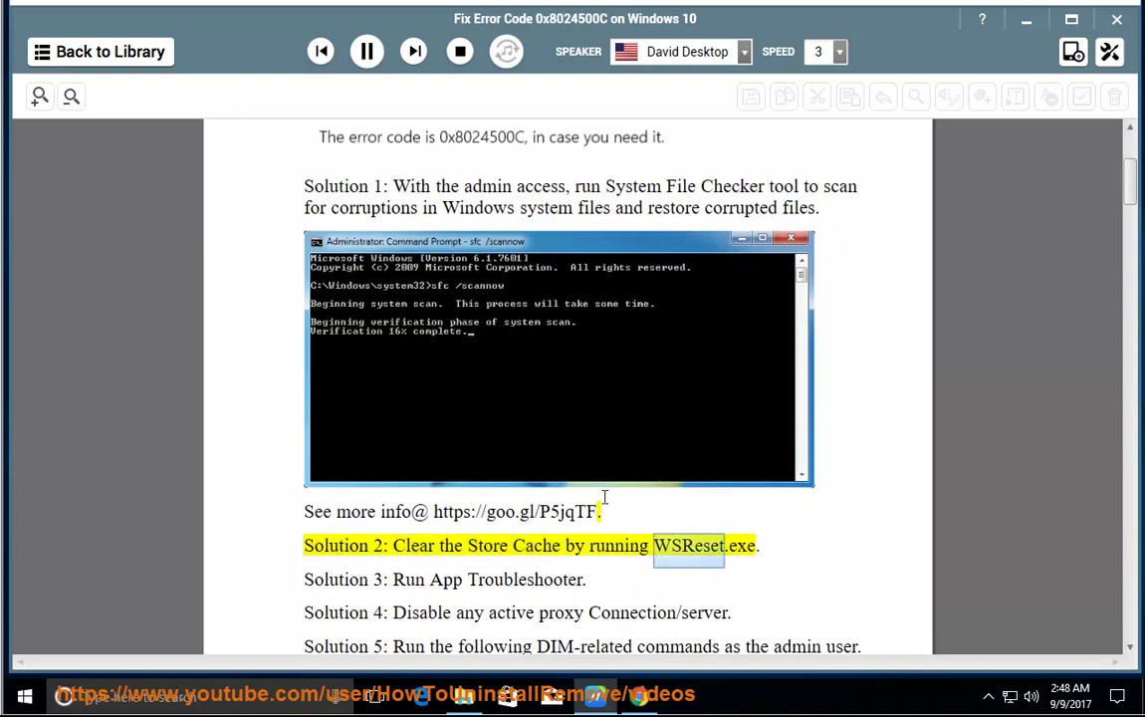
Pause the read-aloud and copy the WSReset.exe command from the guide.
left_click(367, 52)
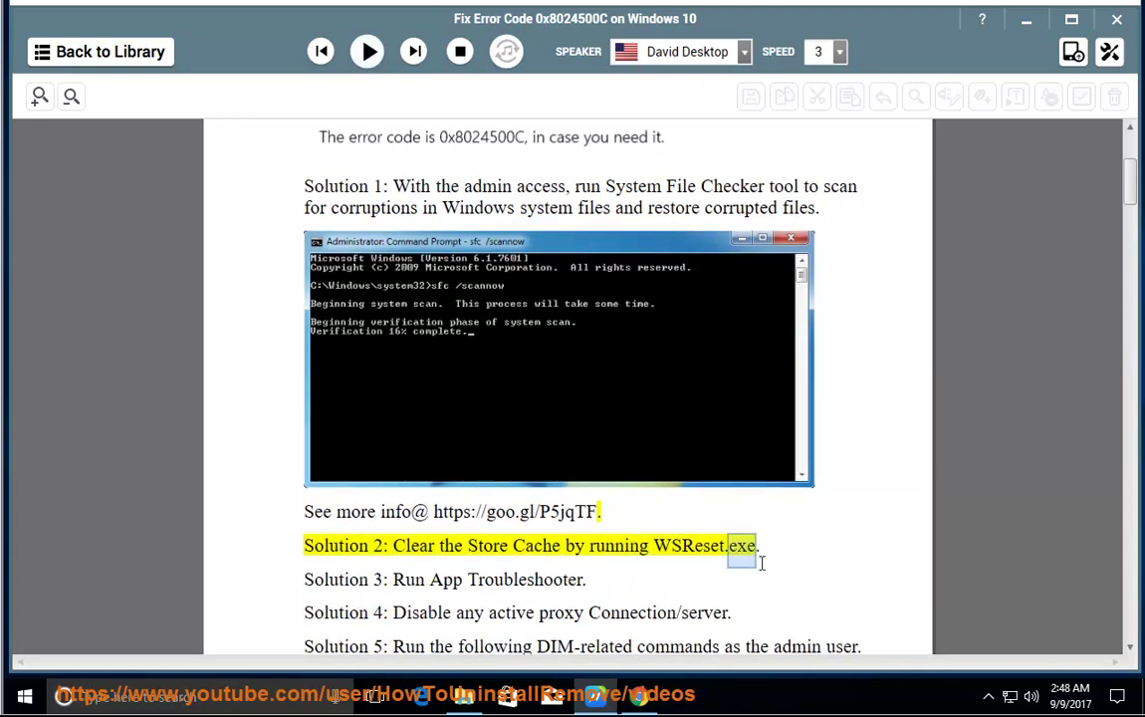
left_click_drag(757, 545, 666, 546)
right_click(672, 554)
left_click(669, 531)
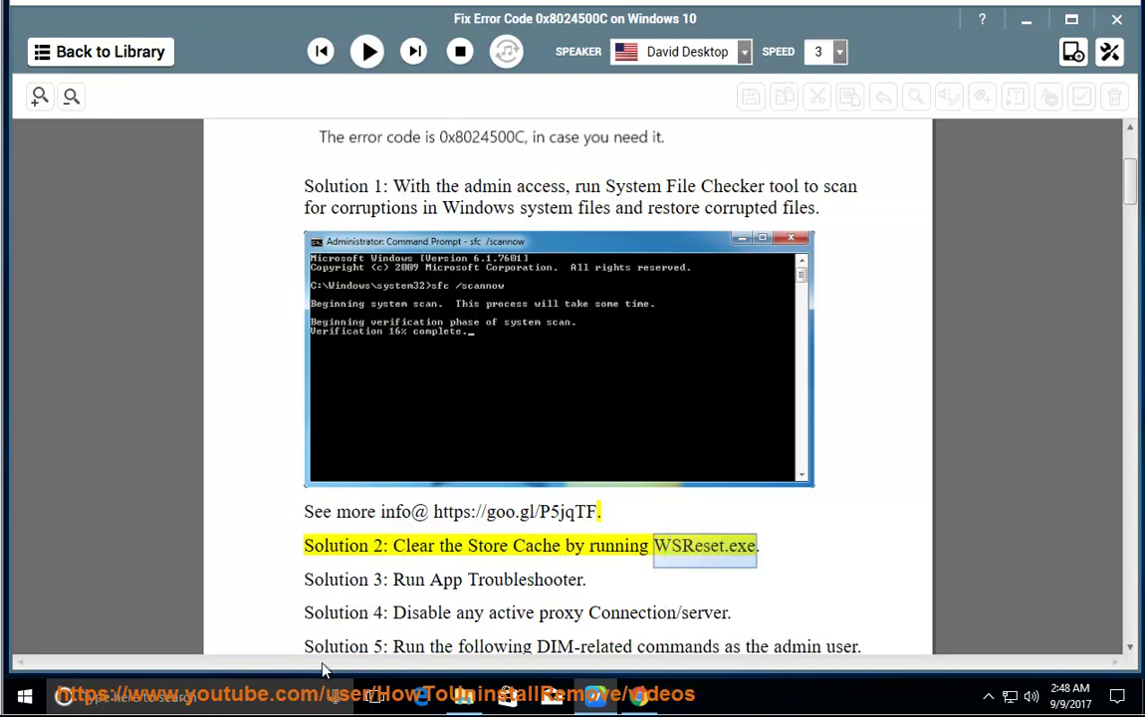
Paste WSReset.exe into the Run dialog, replacing REGEDIT, and run it.
key("super+r")
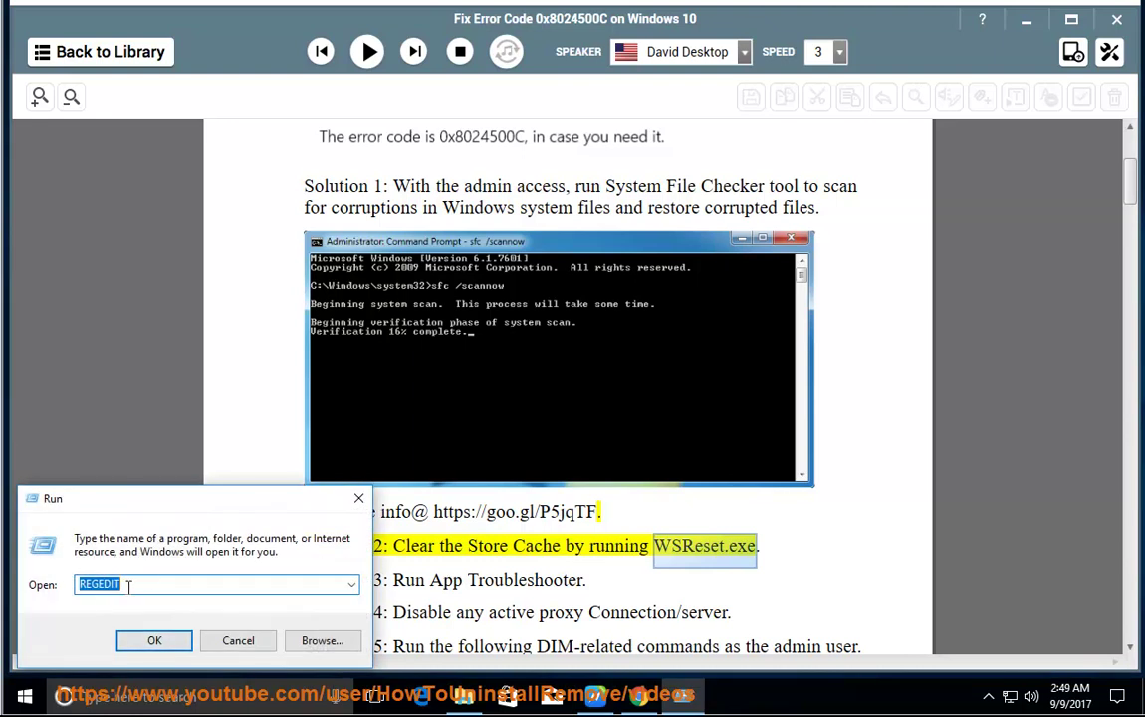
key("BackSpace")
right_click(129, 584)
left_click(170, 416)
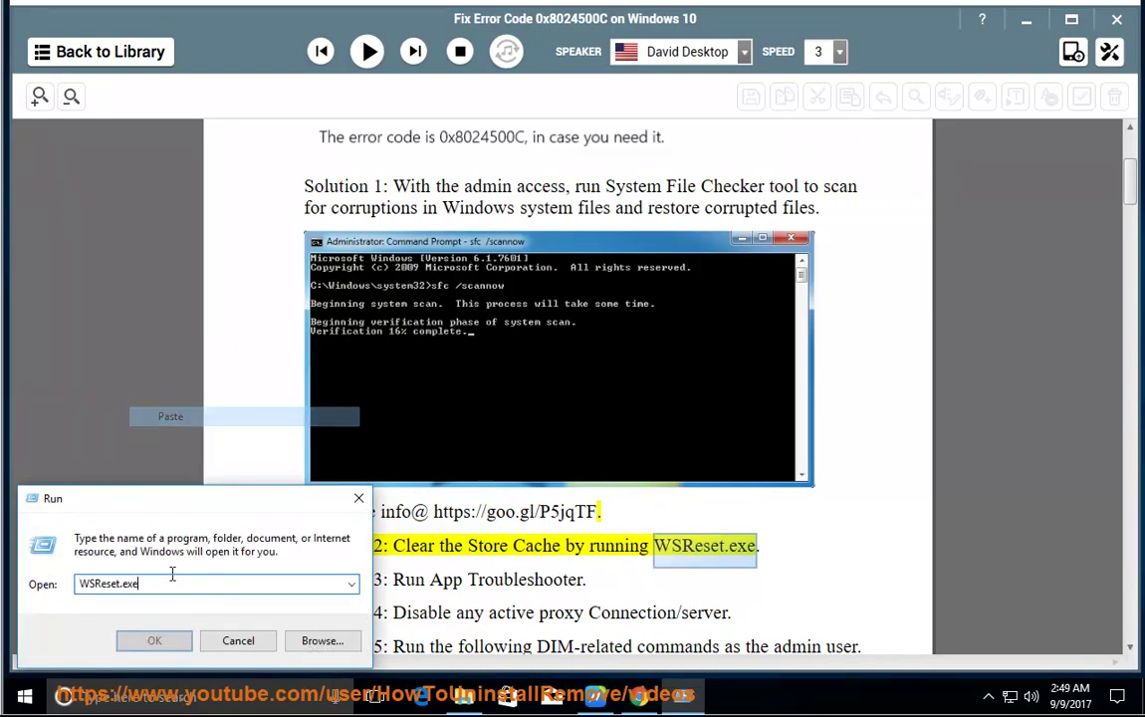
left_click(43, 591)
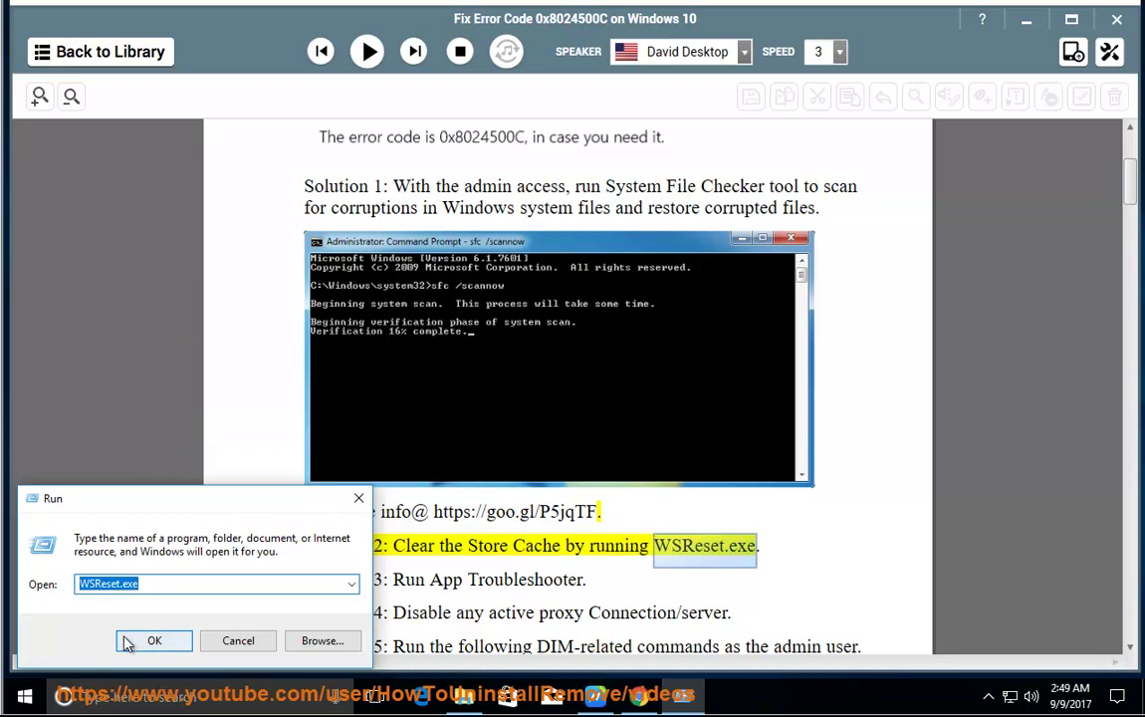
left_click(238, 640)
Read on through Solution 3, select its text, and open Network and Sharing Center.
left_click(465, 579)
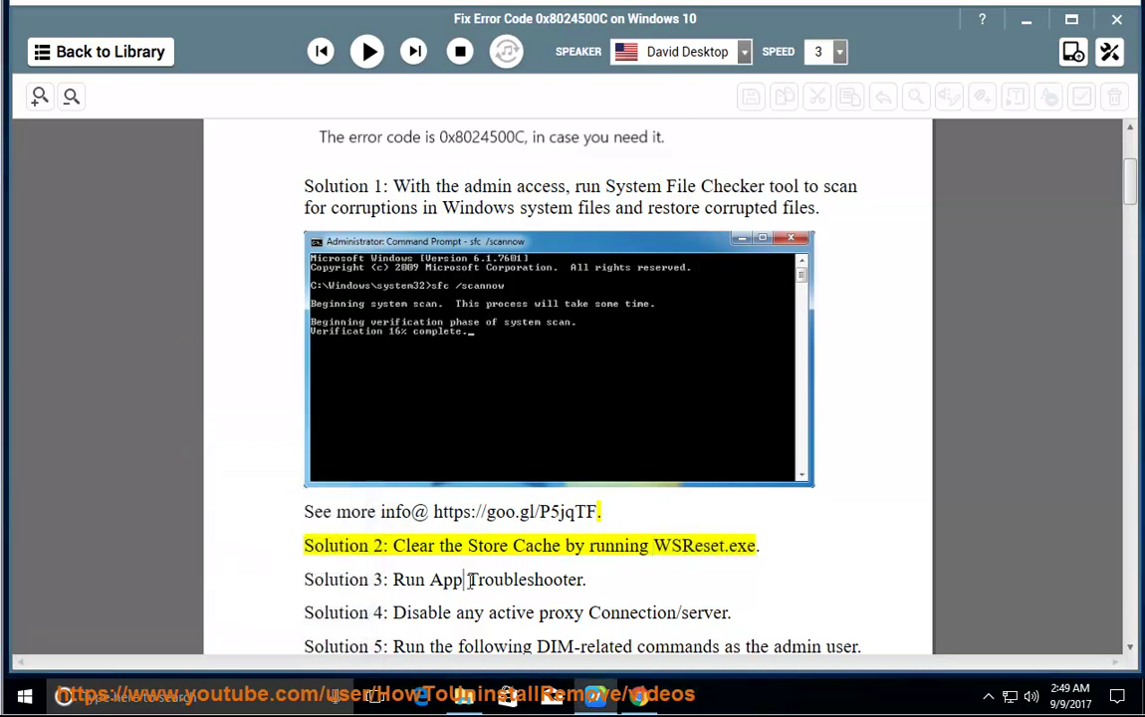
left_click(368, 56)
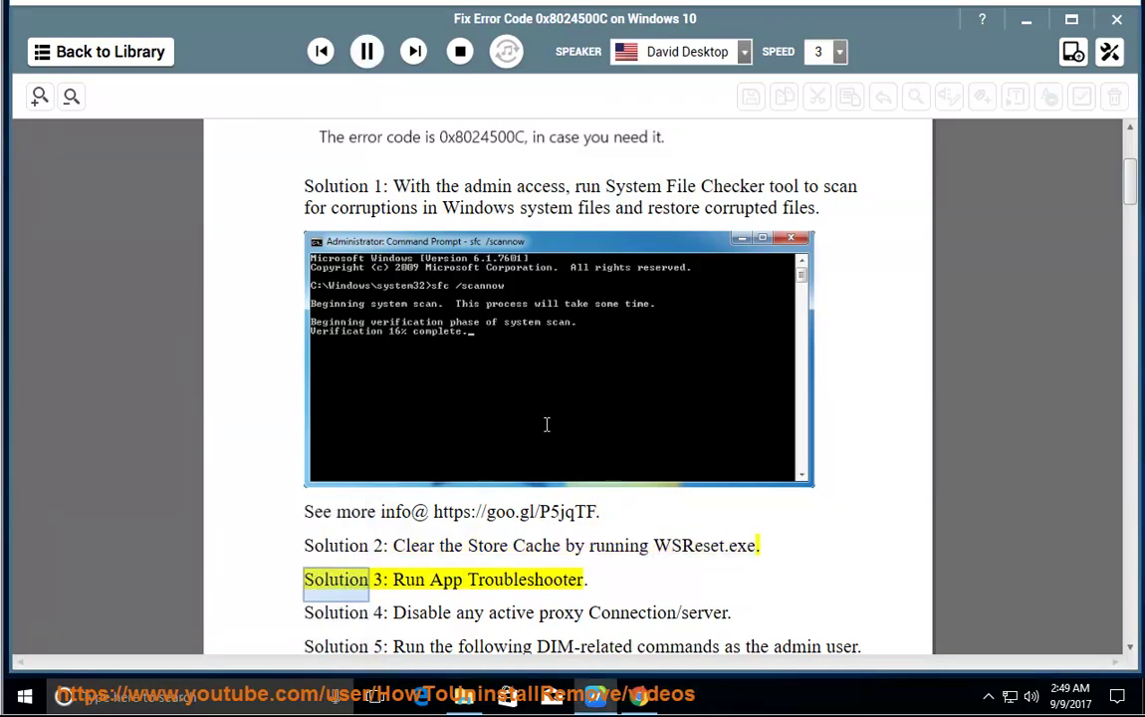
left_click(365, 53)
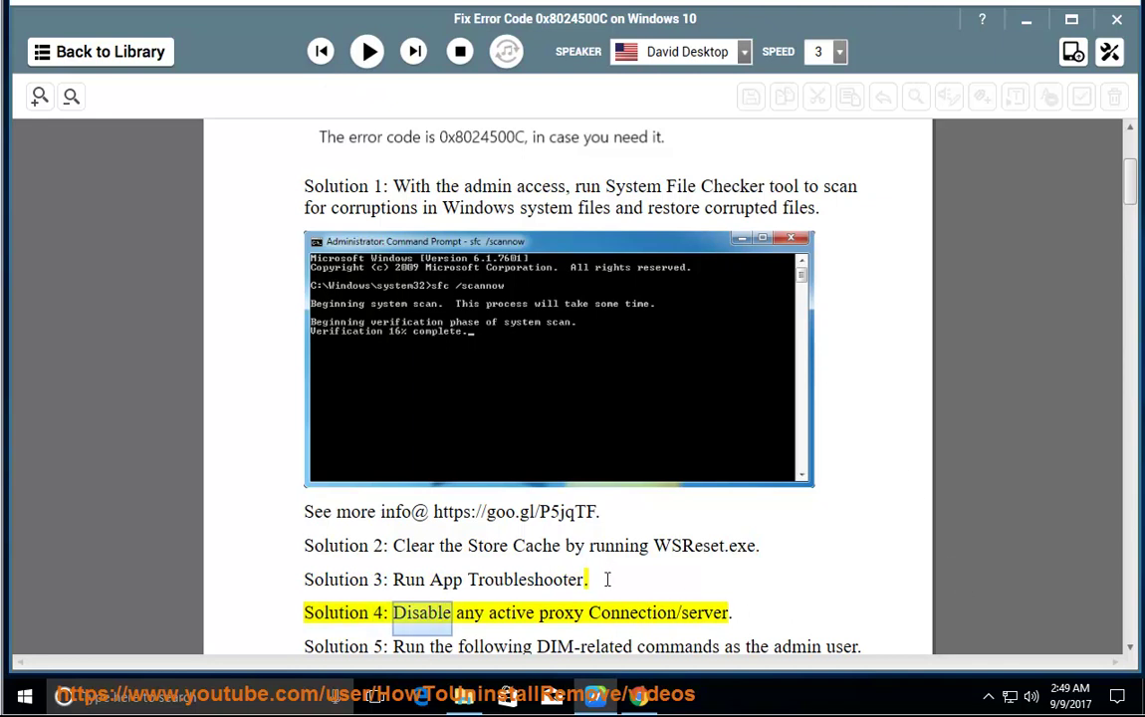
left_click_drag(606, 578, 375, 579)
right_click(1008, 696)
left_click(995, 684)
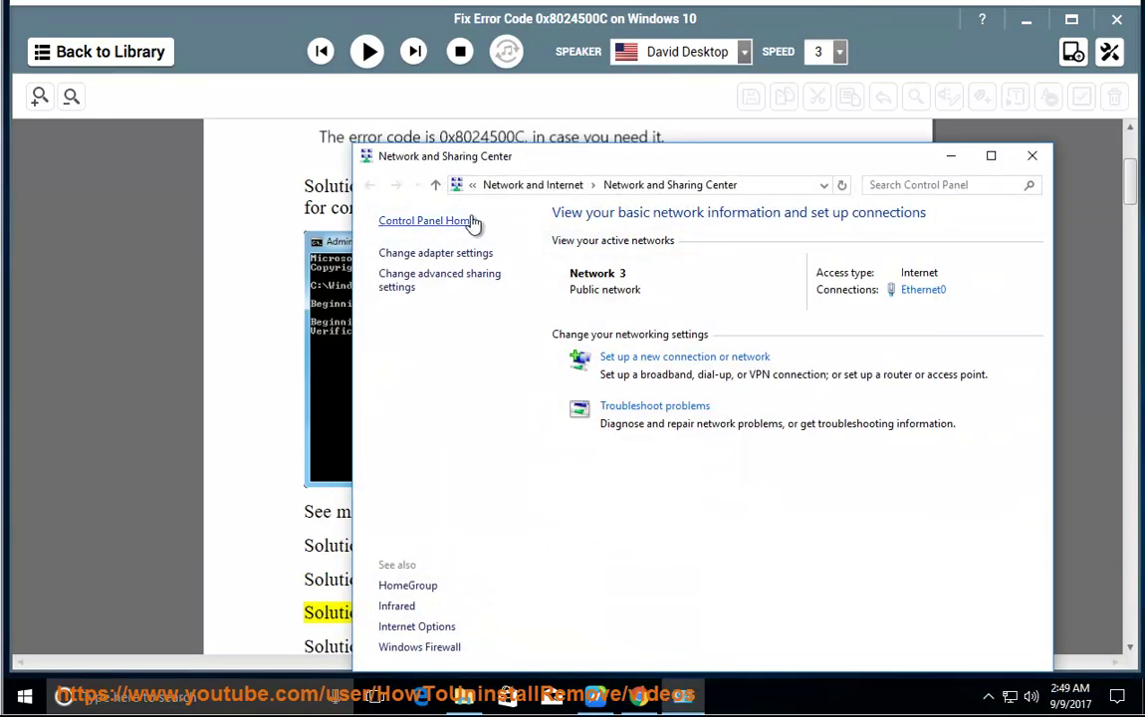
Search Control Panel for 'TR' and start Windows Store Apps from the full troubleshooter list.
left_click(899, 183)
type("TR")
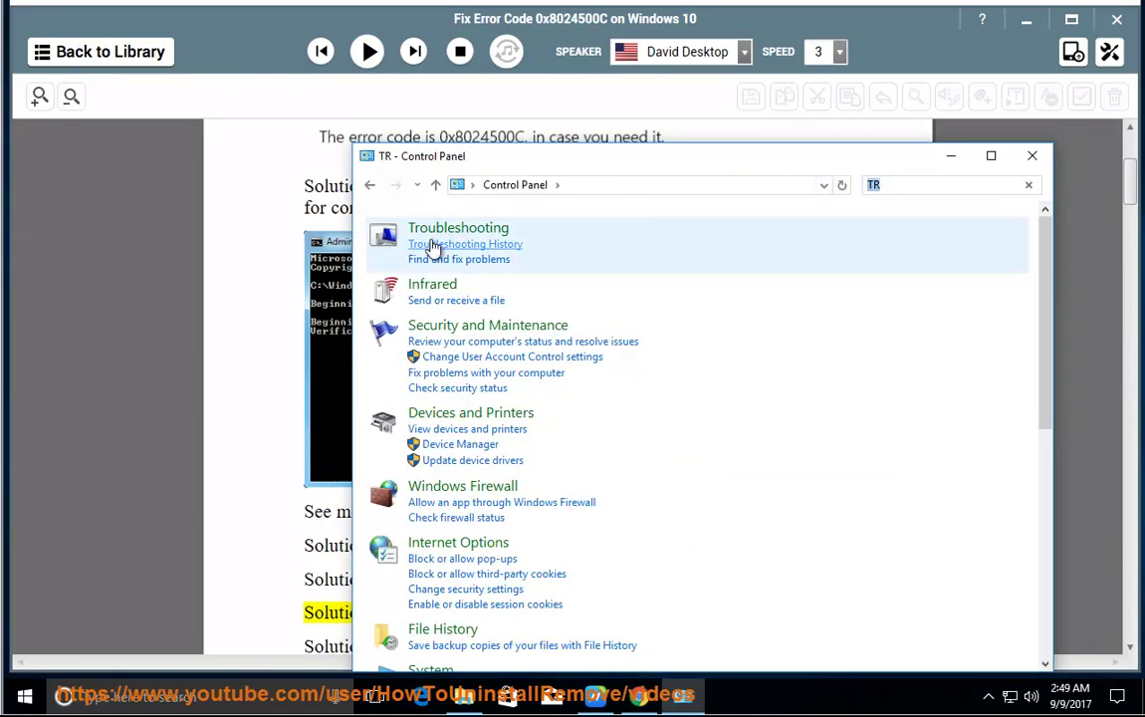
left_click(438, 232)
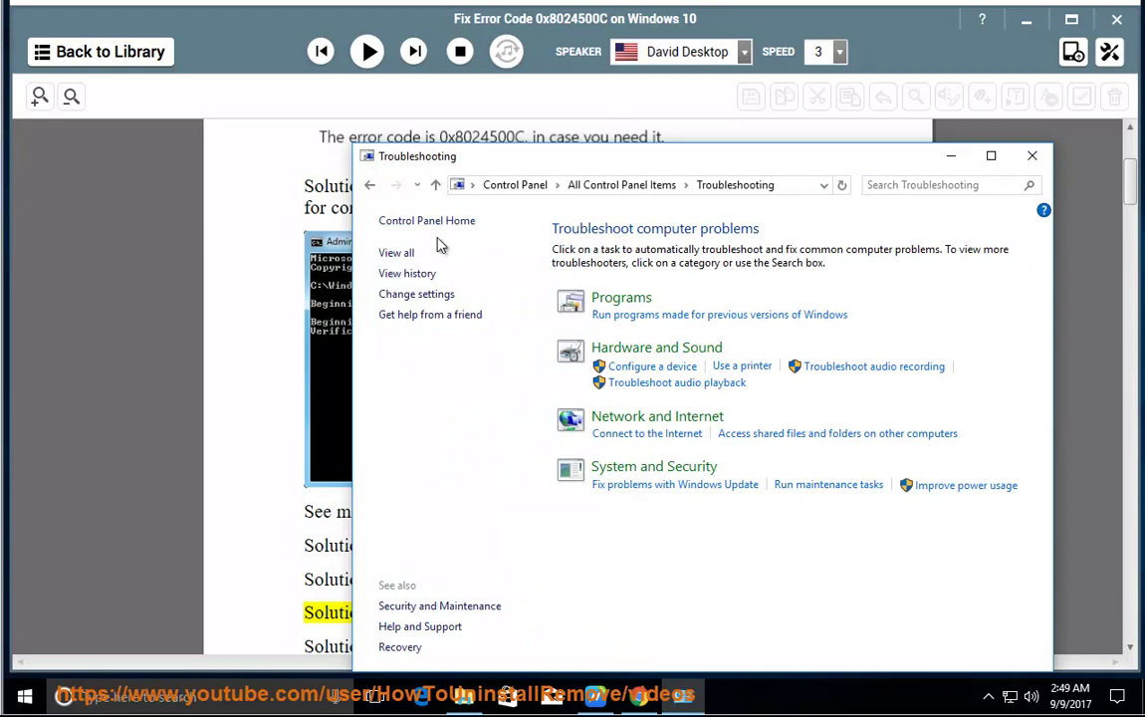
left_click(408, 255)
scroll(498, 448, "down", 1)
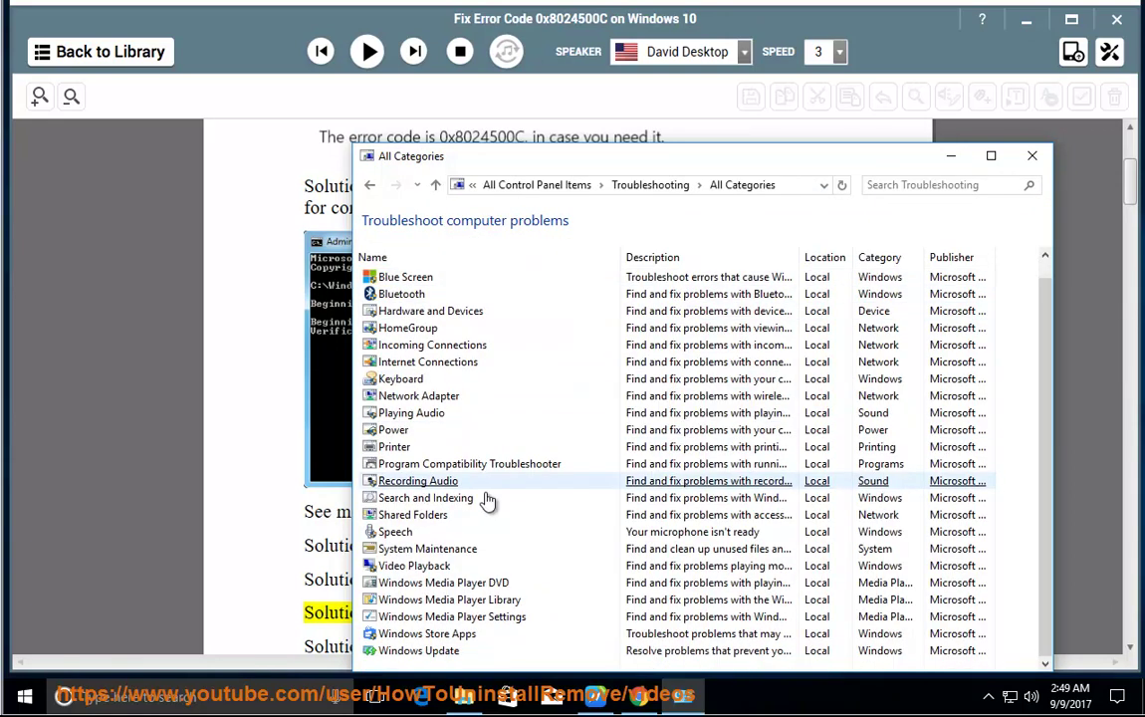
left_click(444, 635)
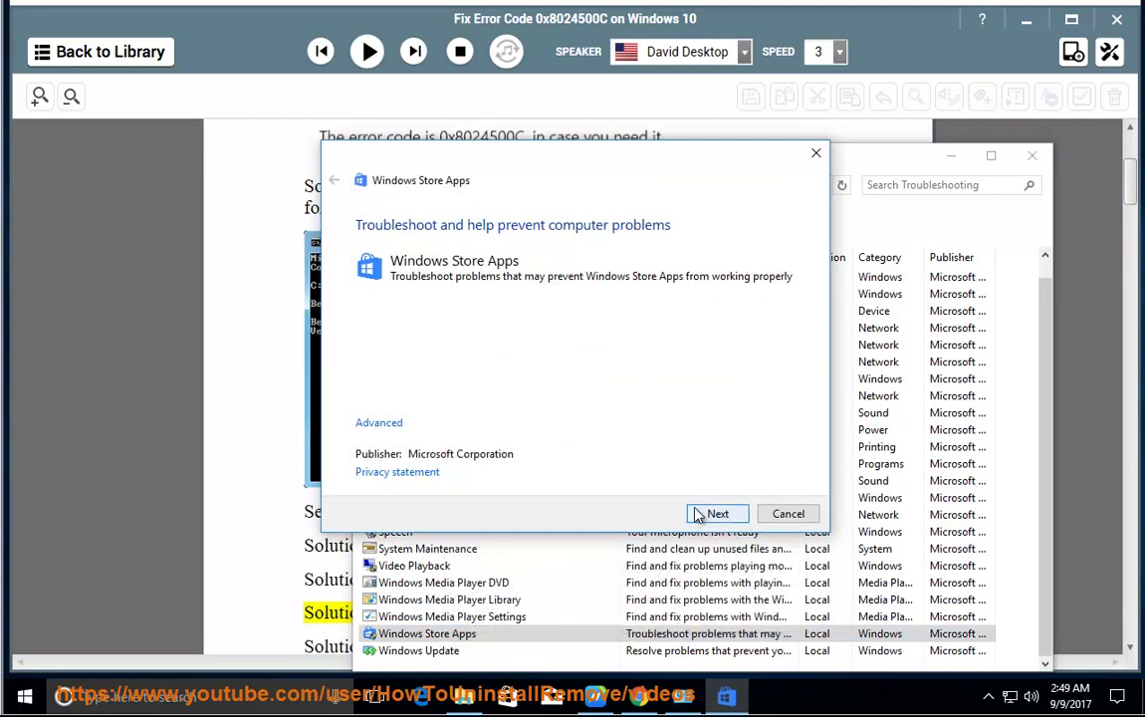
Cancel the troubleshooter, close the window, and read on to Solution 4's proxy text.
left_click(784, 514)
left_click(1031, 157)
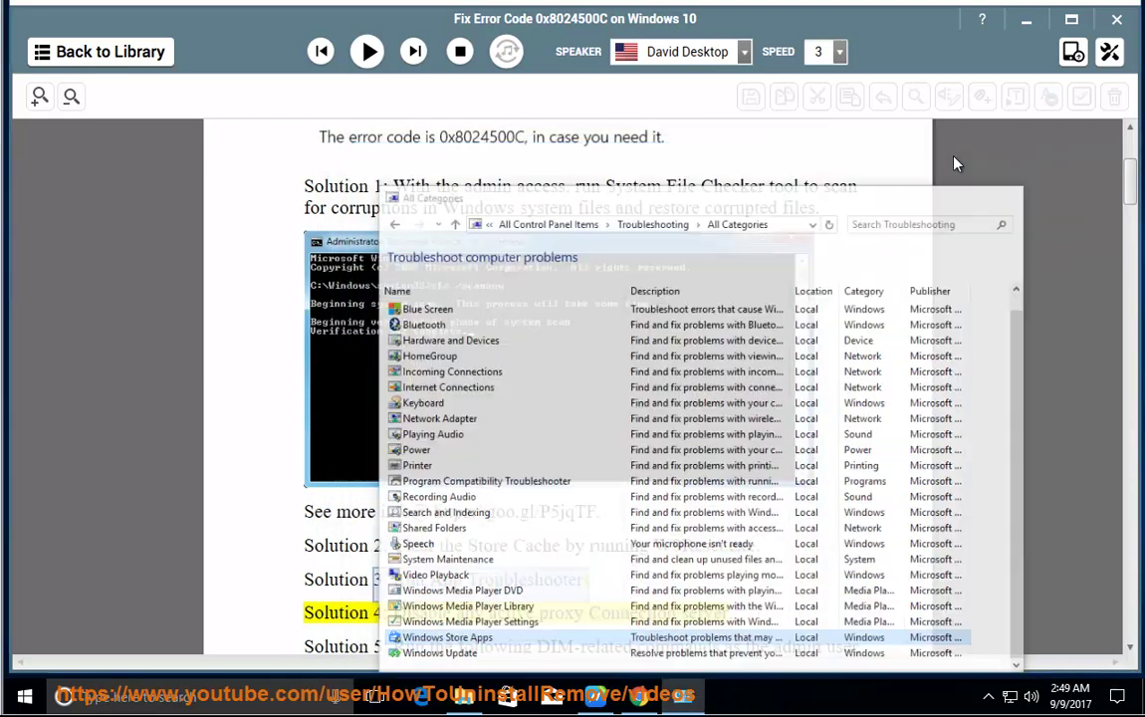
left_click(368, 54)
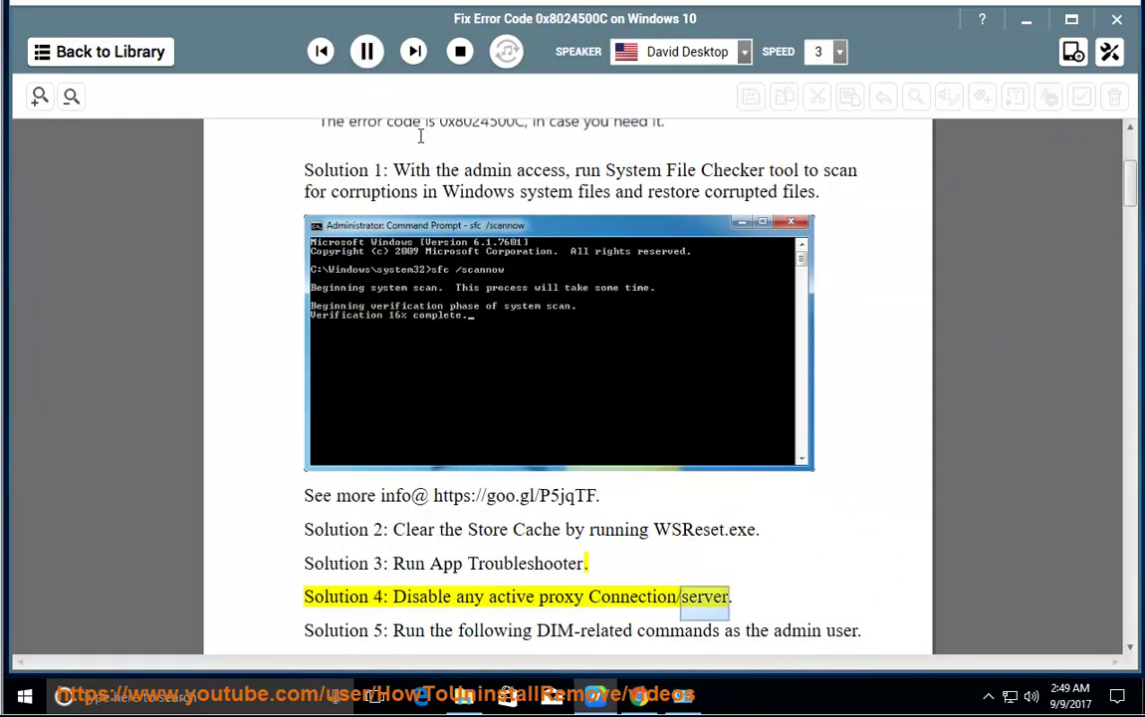
left_click(366, 51)
left_click_drag(737, 597, 391, 598)
left_click(254, 689)
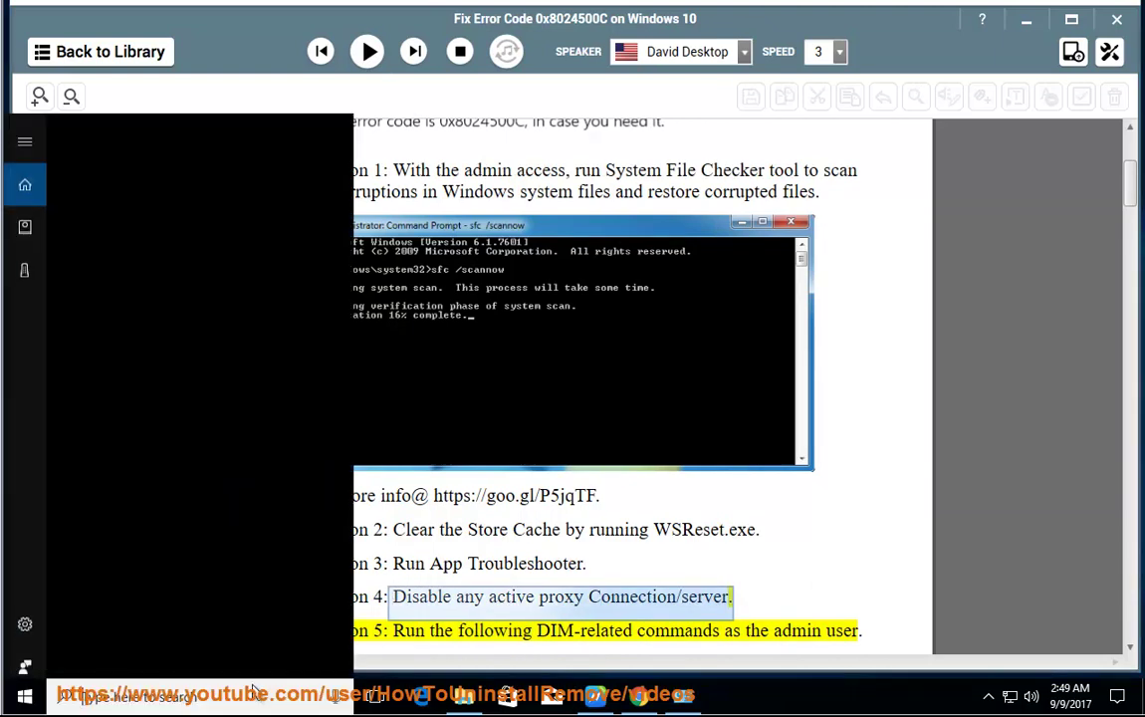
Launch Internet Explorer via 'ie' and open Internet Options' Connections LAN settings.
type("ie")
left_click(177, 221)
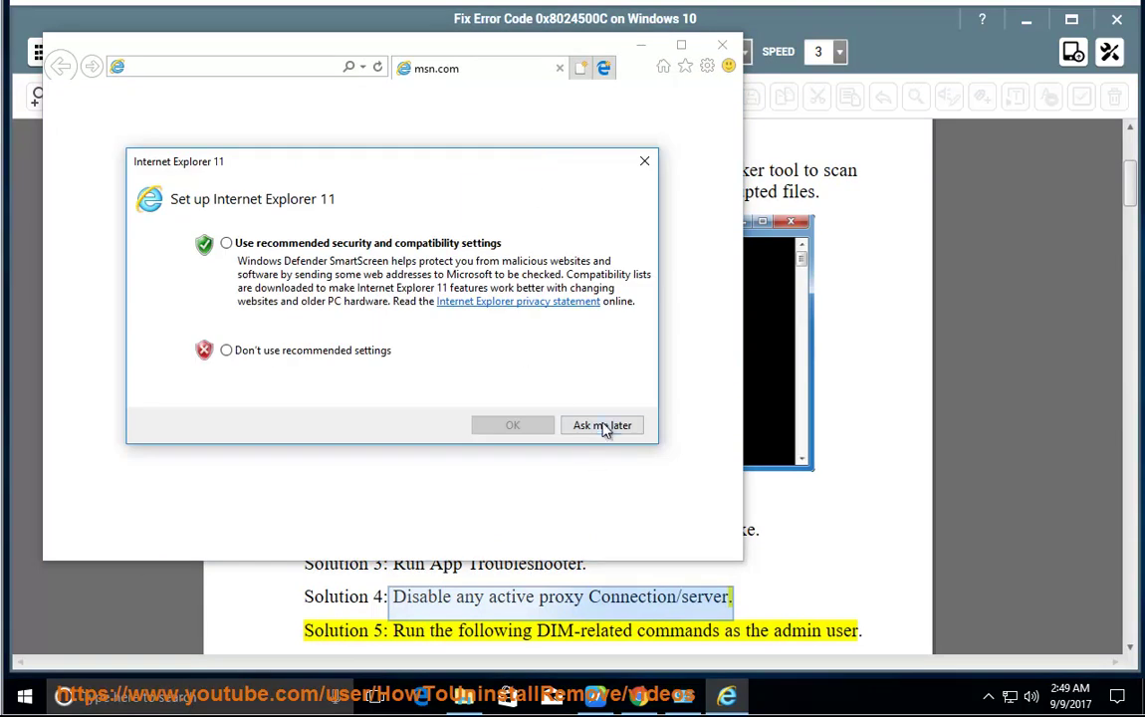
left_click(602, 425)
left_click(703, 67)
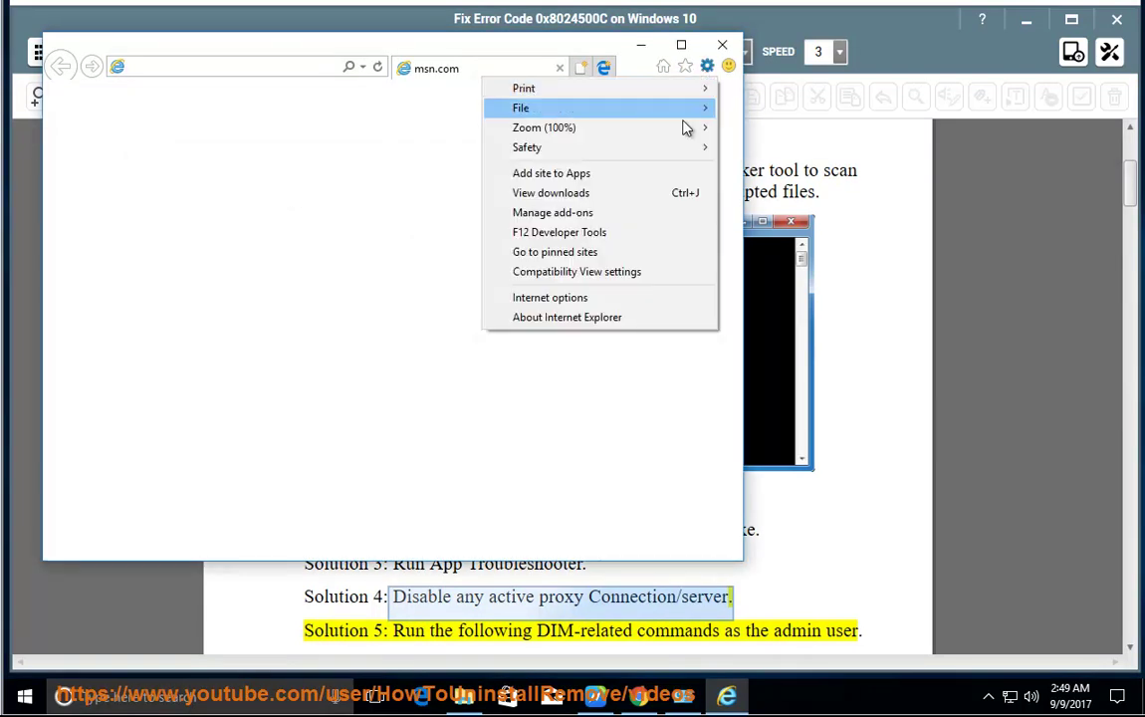
left_click(609, 298)
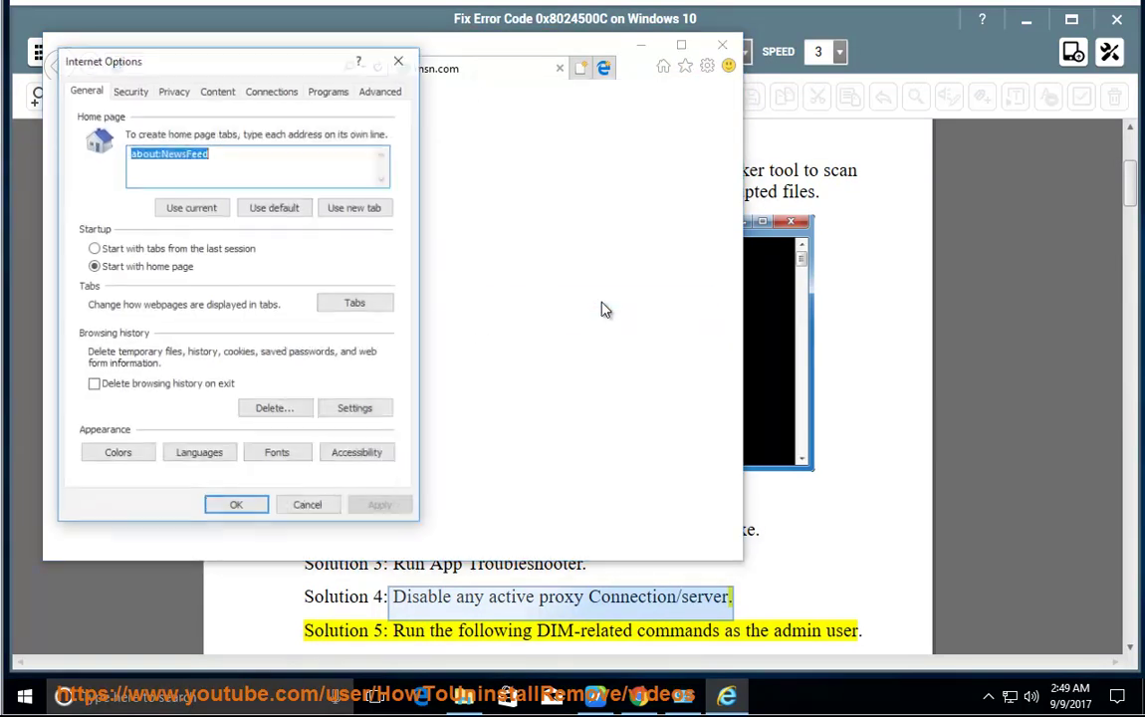
left_click(271, 92)
left_click(354, 408)
Toggle the LAN proxy server checkbox off, cancel both dialogs, and close Internet Explorer.
left_click_drag(314, 95, 682, 251)
left_click(459, 420)
left_click(461, 424)
left_click(461, 424)
left_click(536, 448)
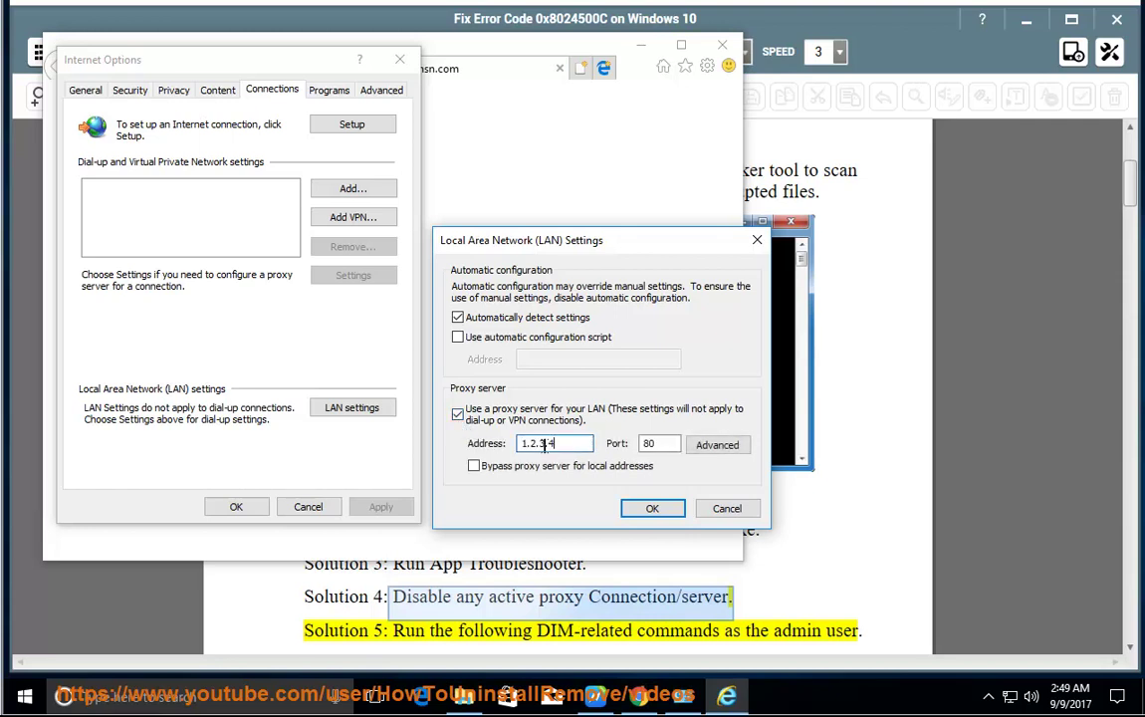
left_click(459, 419)
left_click(458, 419)
left_click(459, 419)
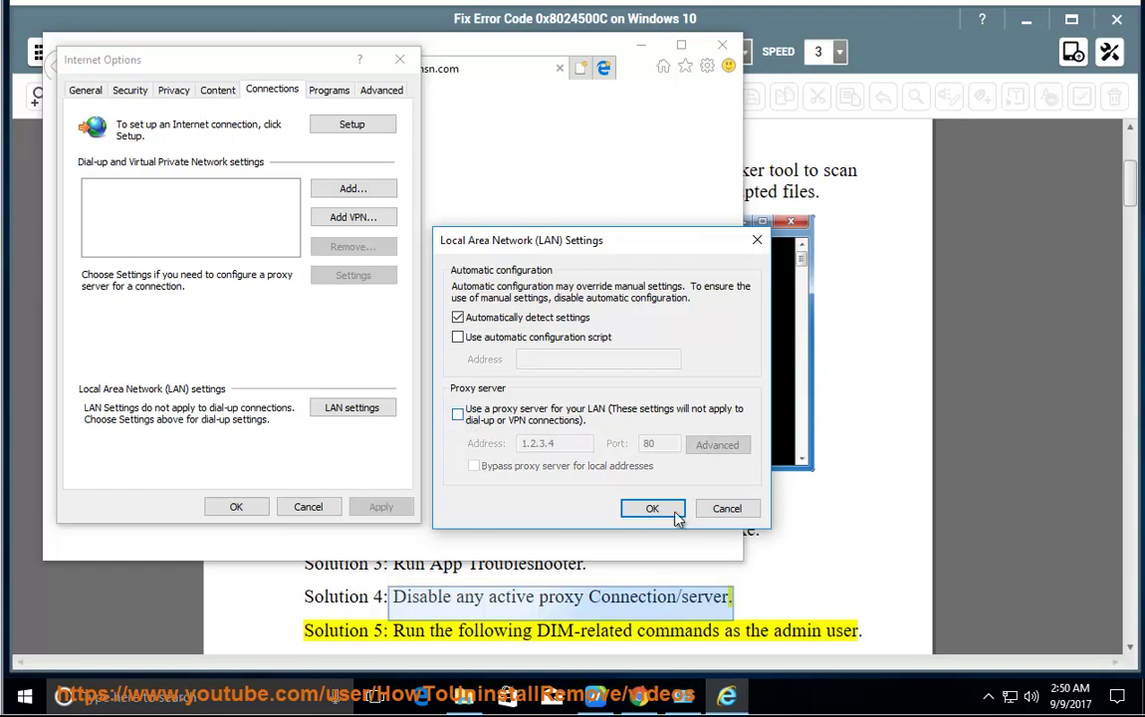
left_click(726, 508)
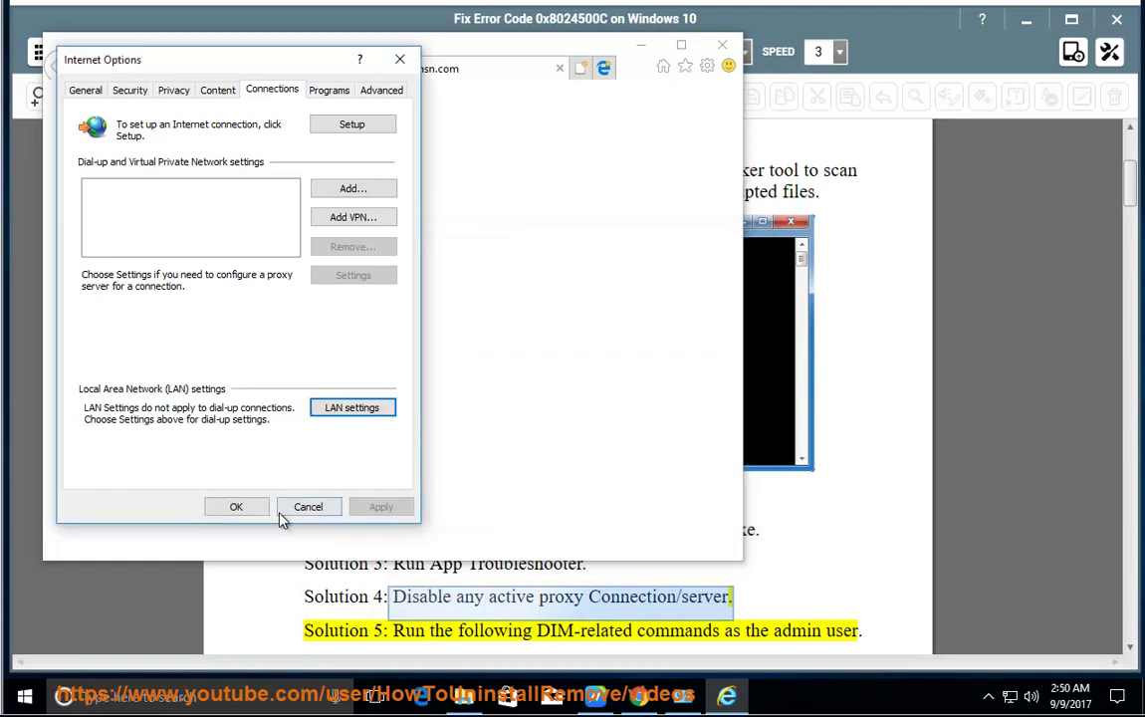
left_click(303, 508)
left_click(722, 45)
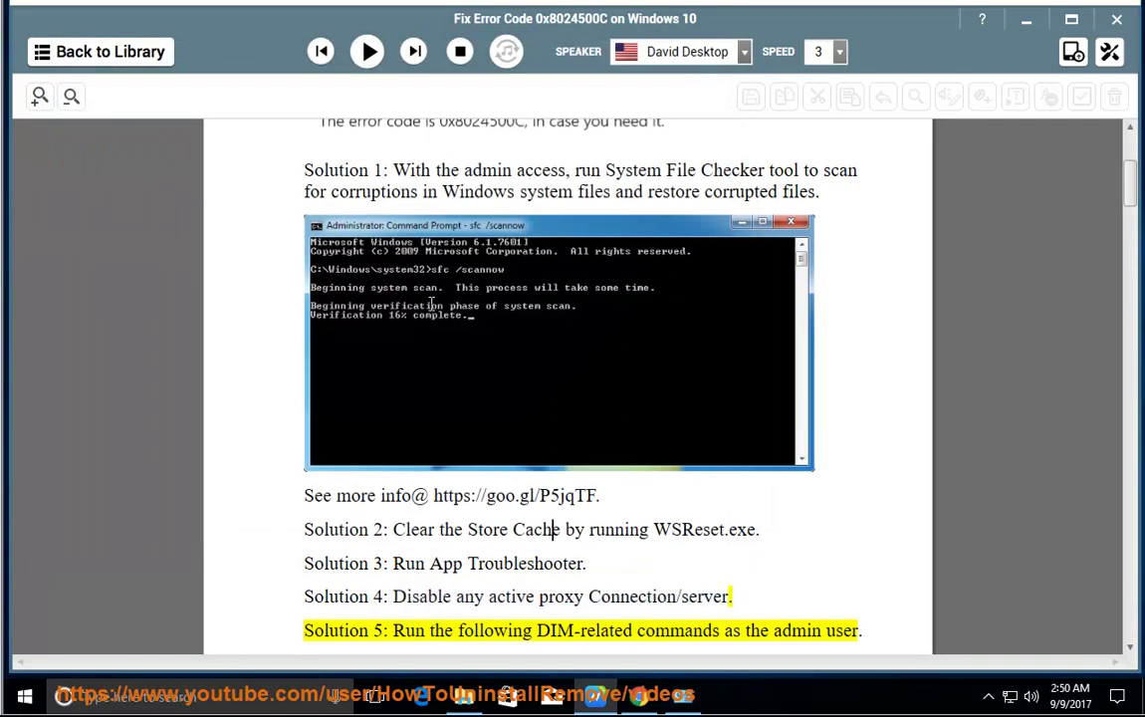
Read Solution 5's DISM commands up to Case study 2, pause, and select 'creating a new user account'.
left_click(367, 51)
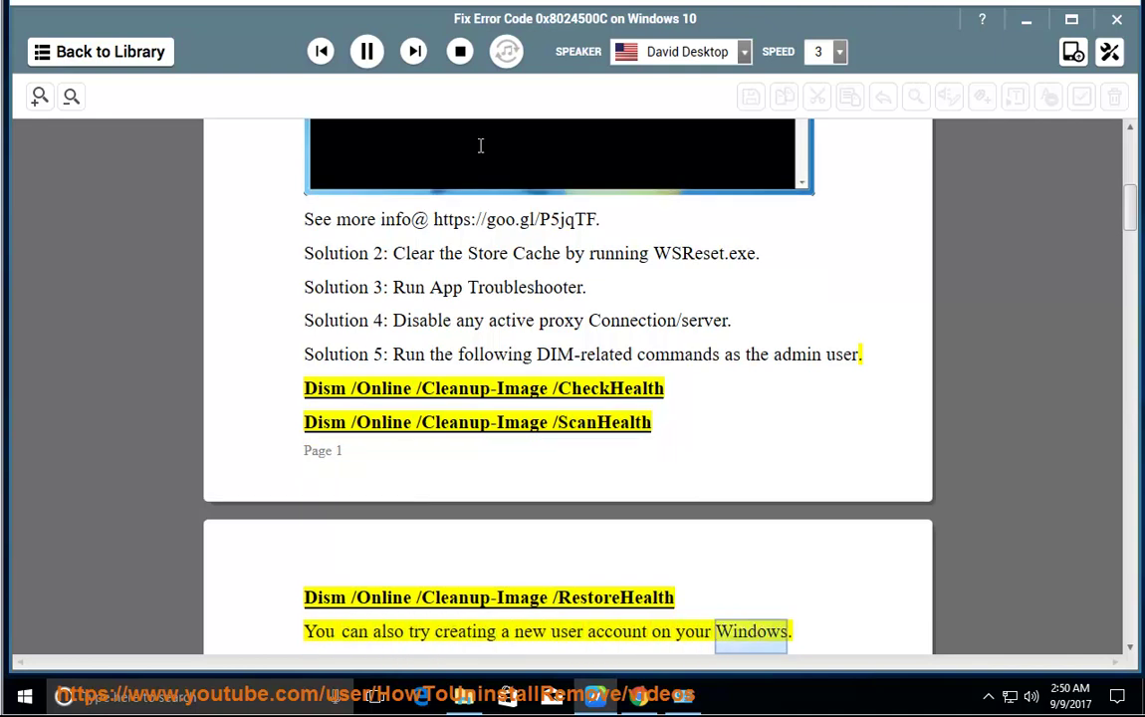
left_click(368, 70)
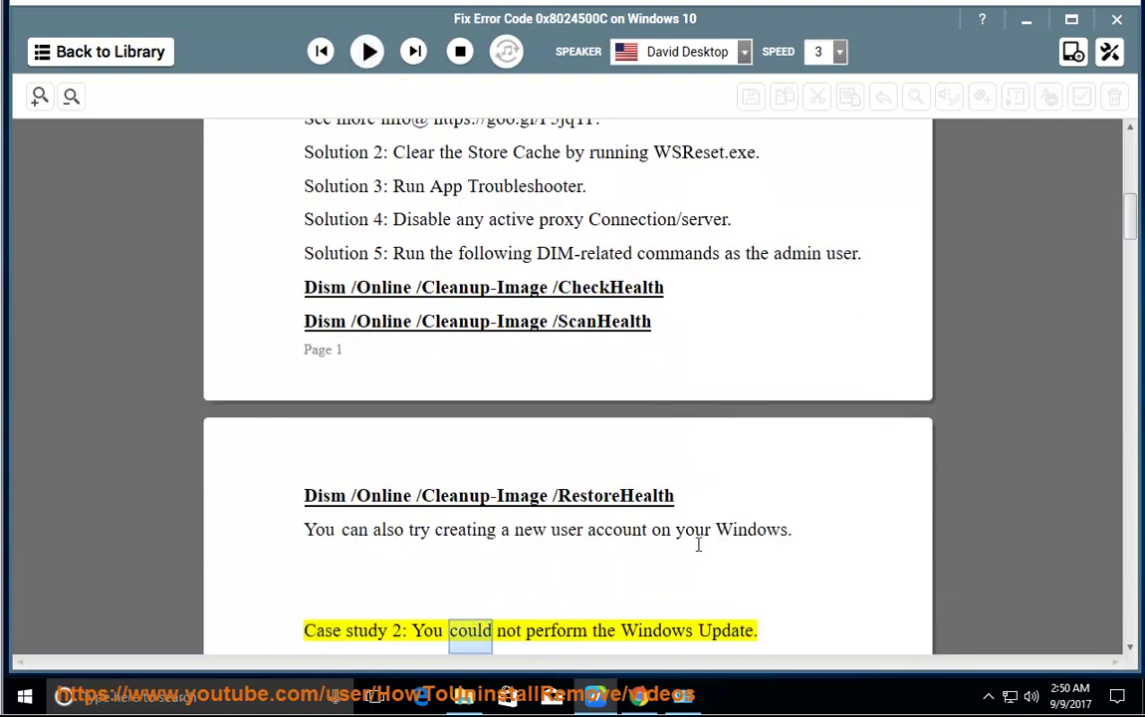
left_click_drag(663, 534, 437, 531)
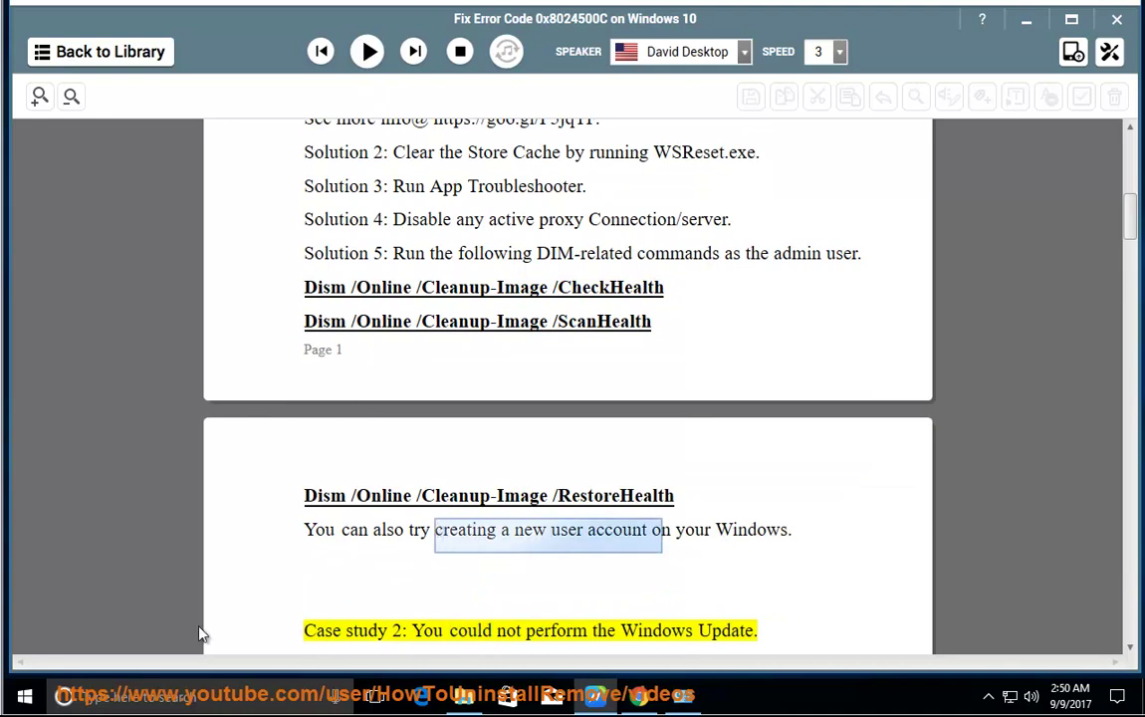
left_click(25, 696)
Go to Settings > Accounts > Family & other people and choose 'Add someone else to this PC'.
left_click(25, 614)
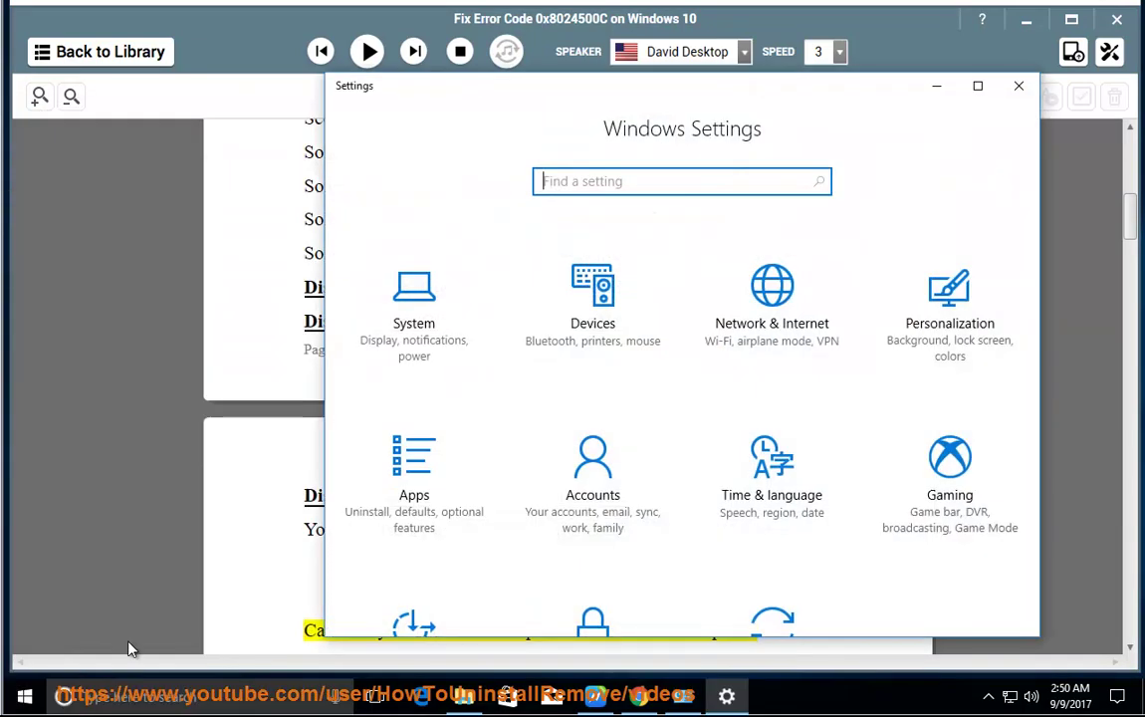
left_click(596, 478)
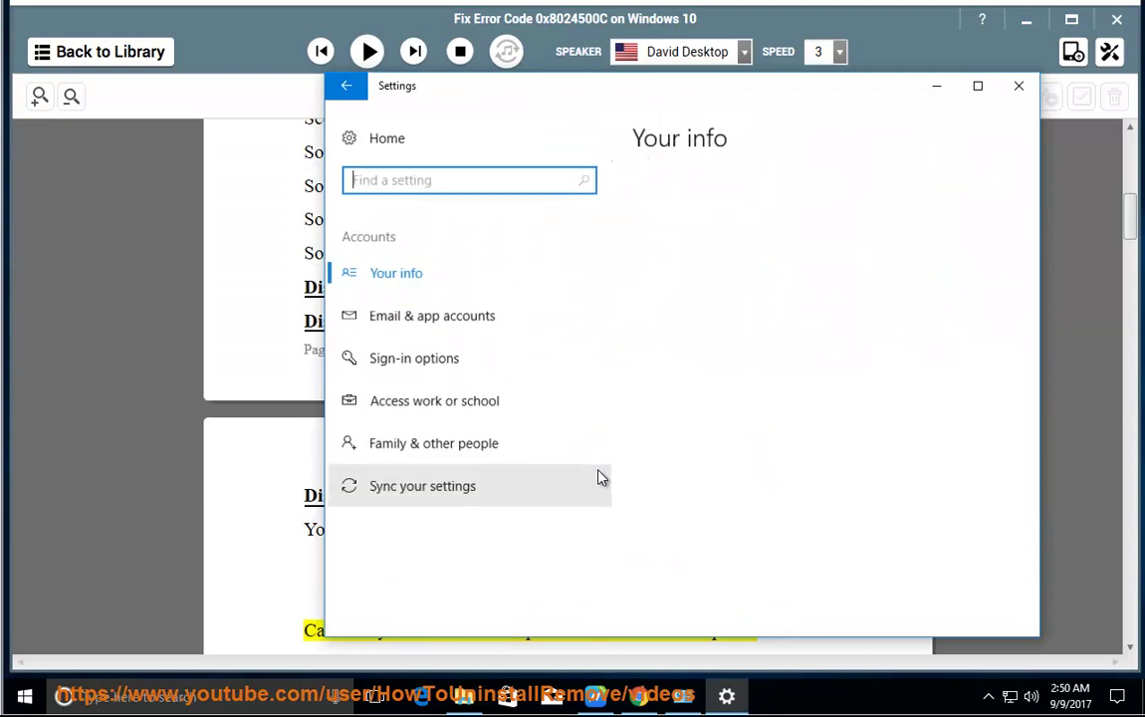
left_click(455, 449)
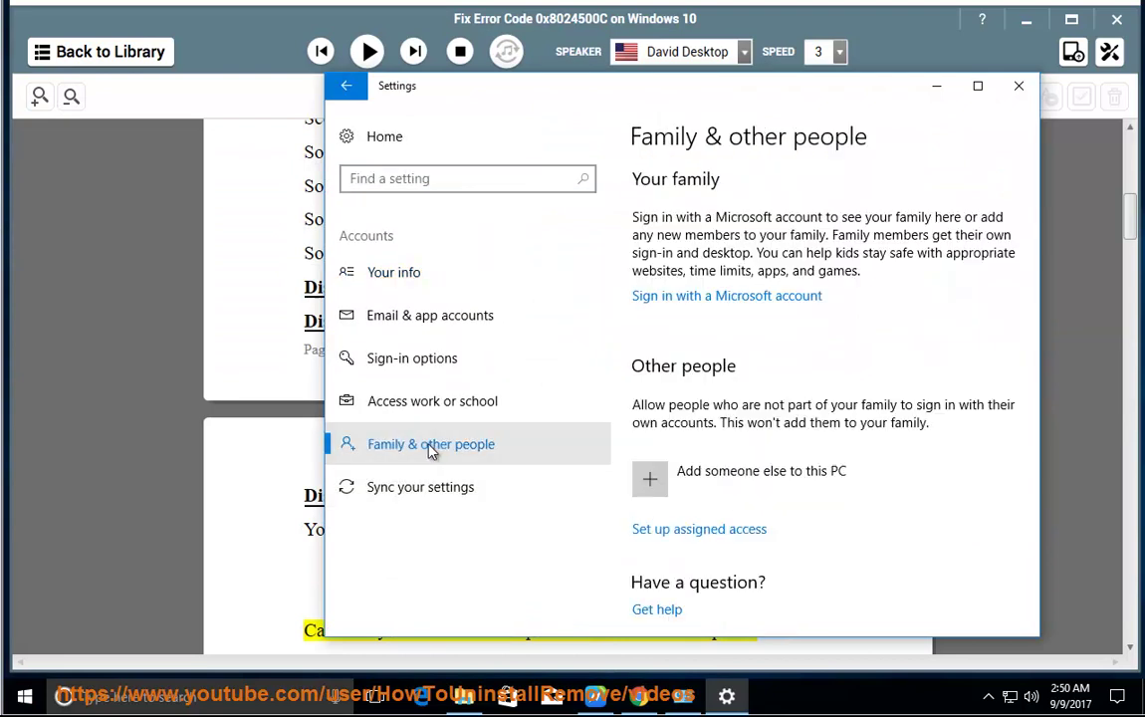
scroll(756, 540, "down", 2)
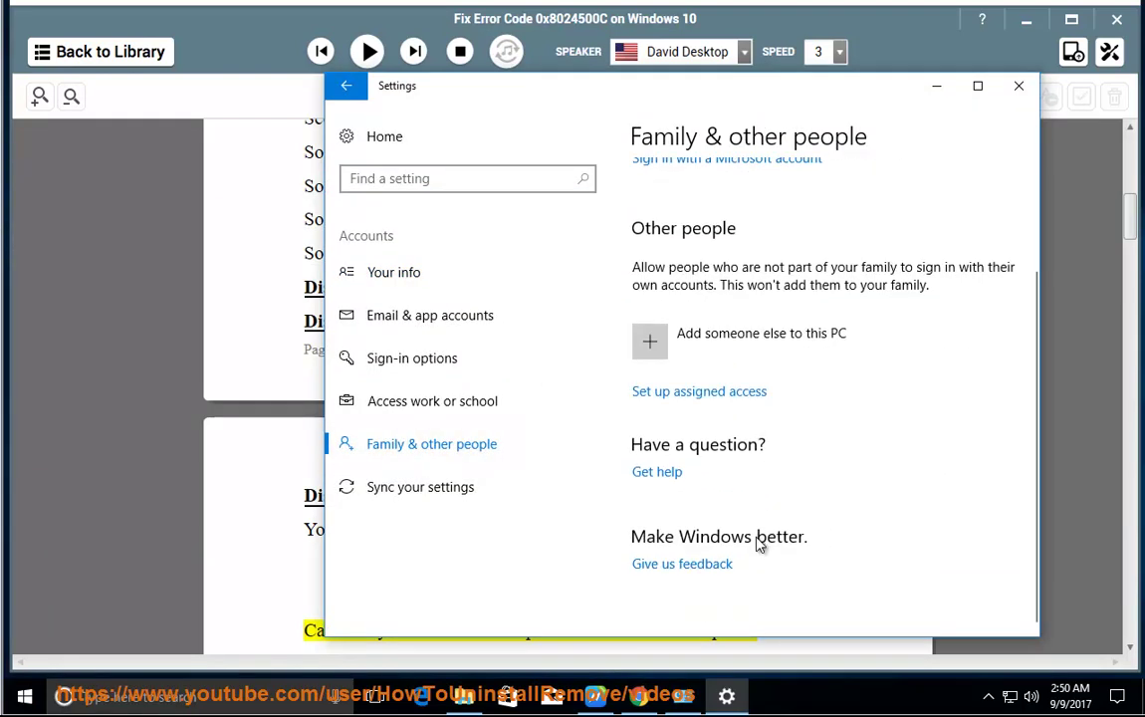
scroll(741, 438, "up", 1)
left_click(736, 408)
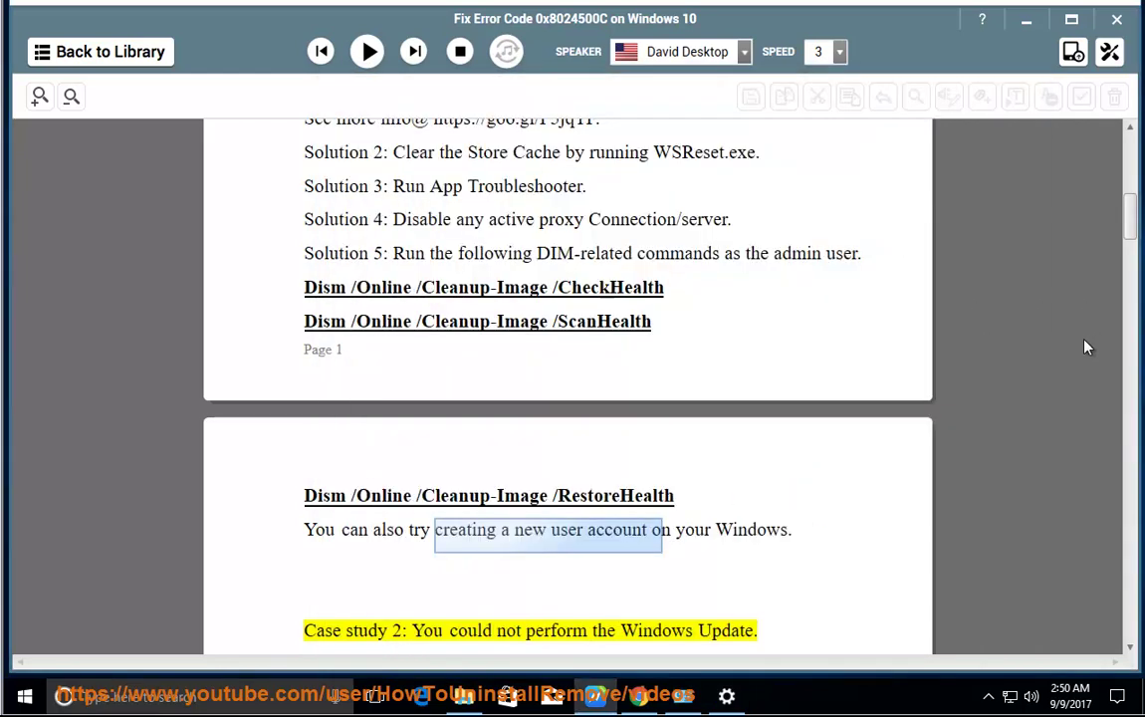
Read through Solution 2's update components reset, pause, and select 'Try using the update troubleshooter.'.
left_click(368, 52)
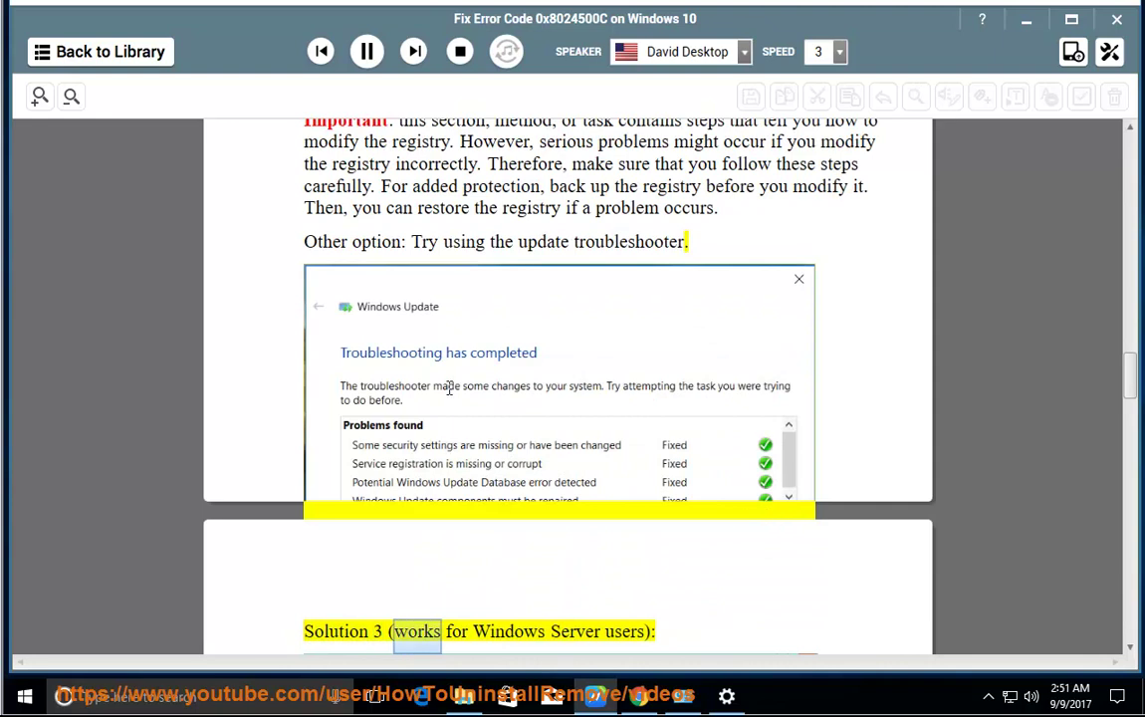
left_click(366, 51)
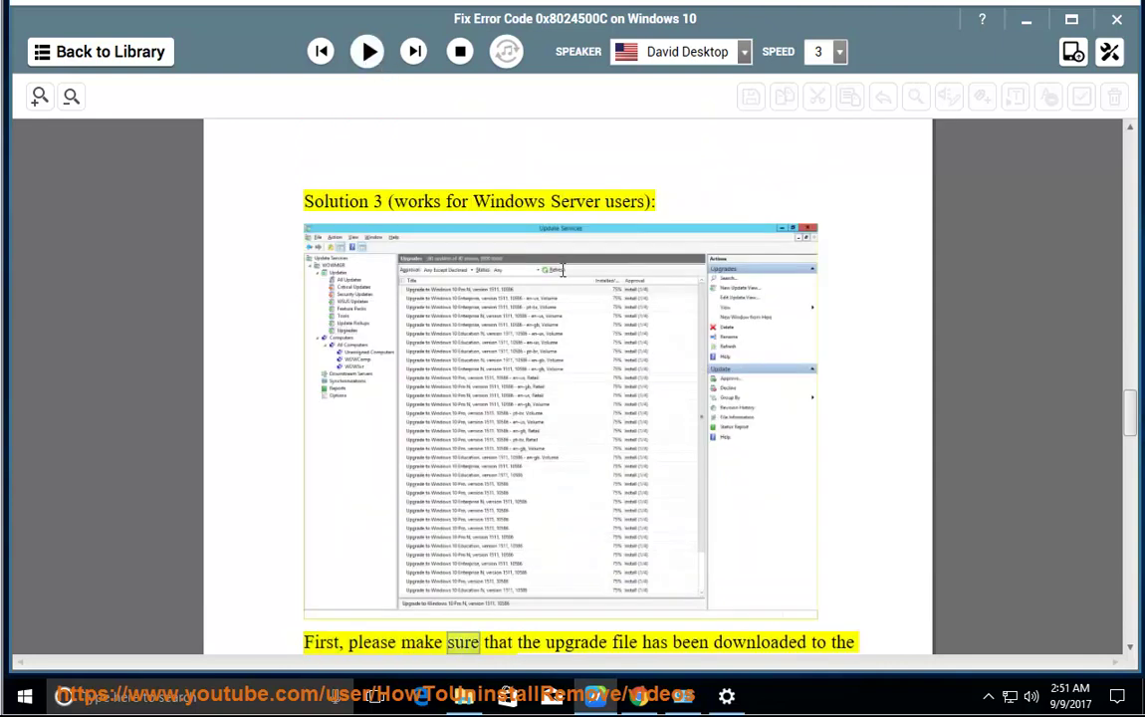
scroll(695, 407, "up", 3)
scroll(694, 407, "up", 3)
scroll(695, 407, "up", 1)
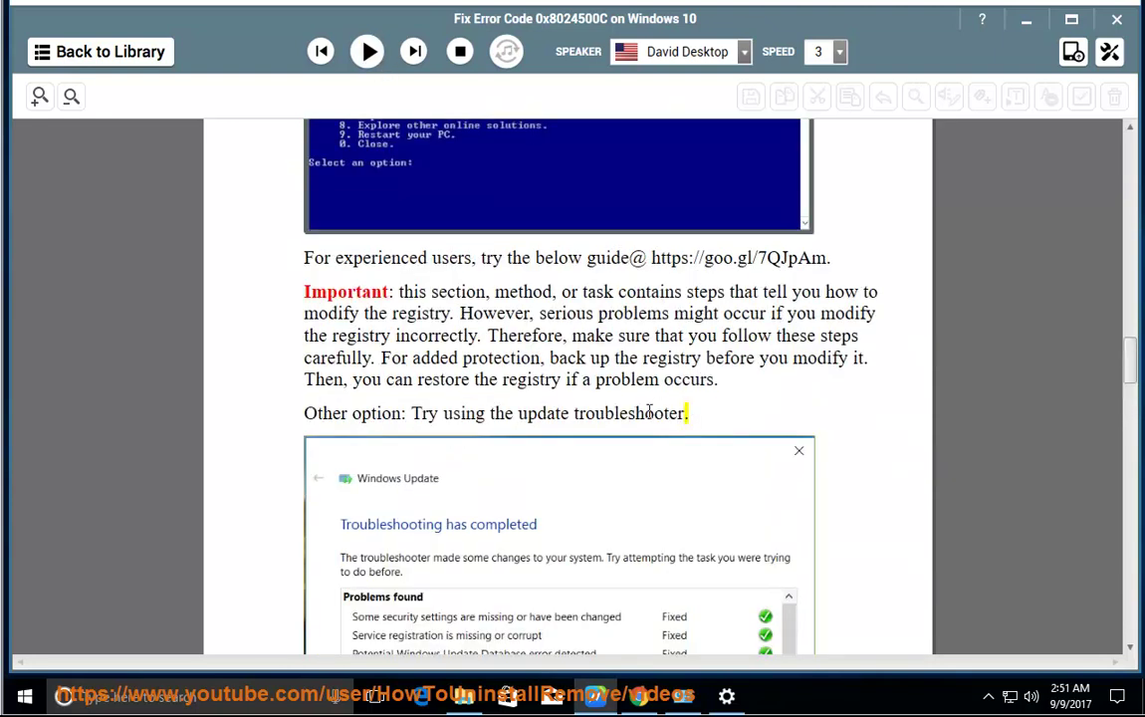
left_click_drag(702, 412, 409, 412)
Dismiss the Microsoft account prompt, close Settings, and open then close the Windows Update troubleshooter.
mouse_move(727, 690)
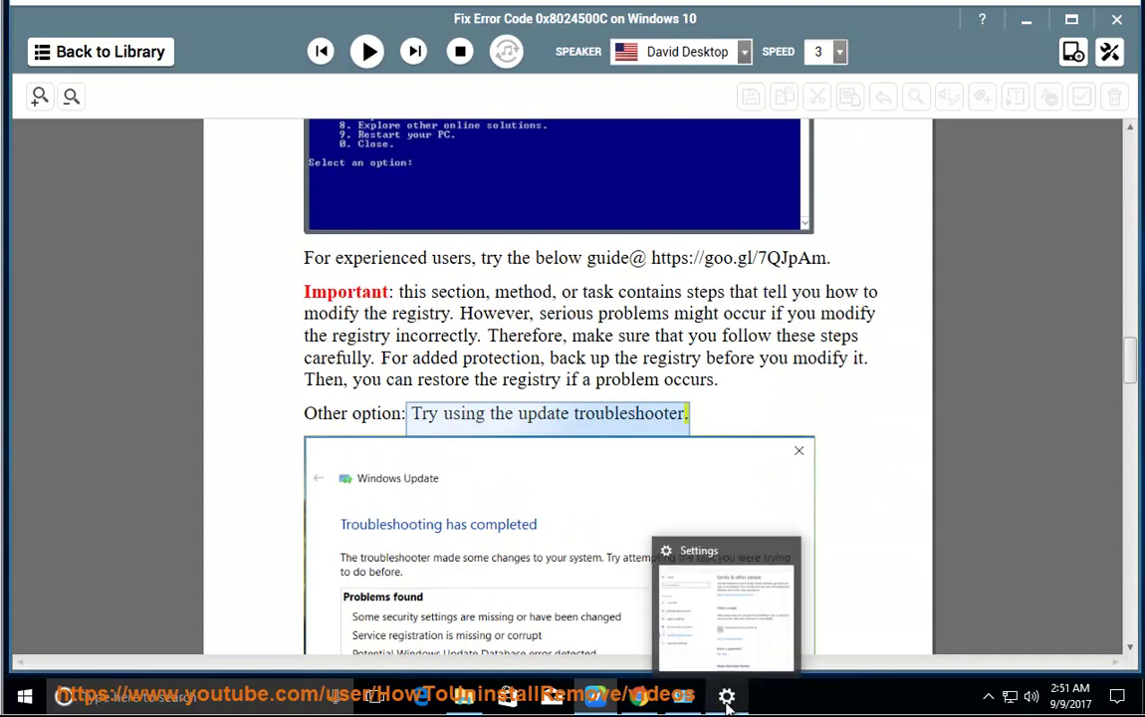
left_click(727, 597)
left_click(846, 604)
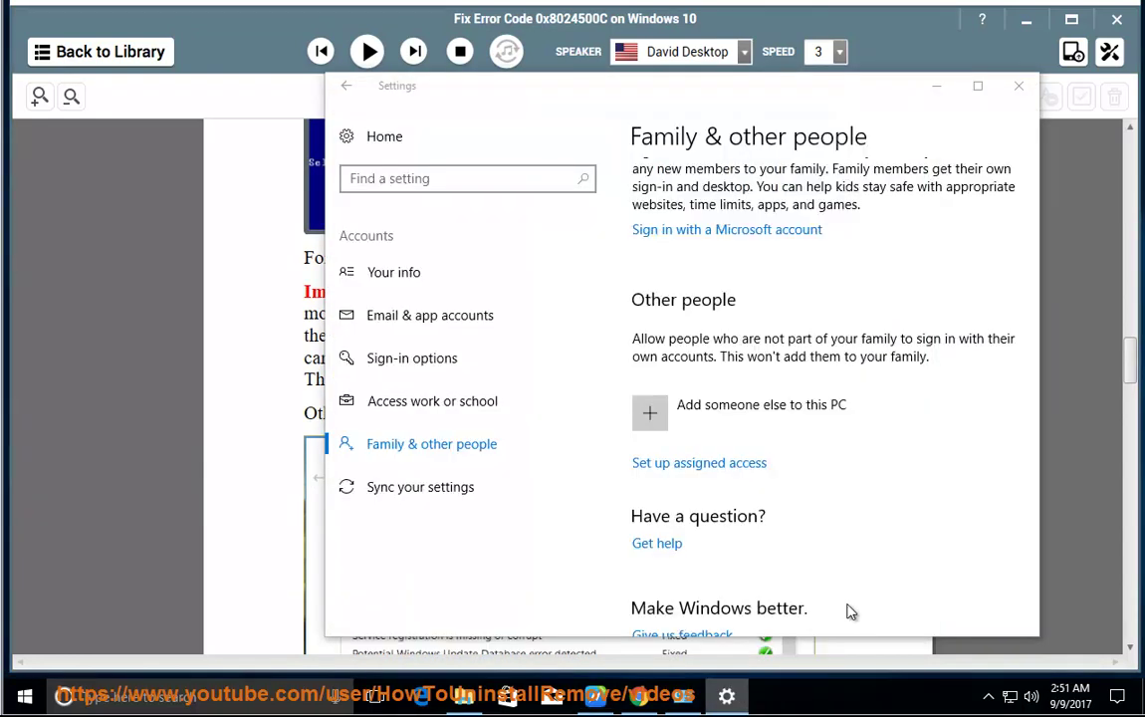
left_click(1019, 87)
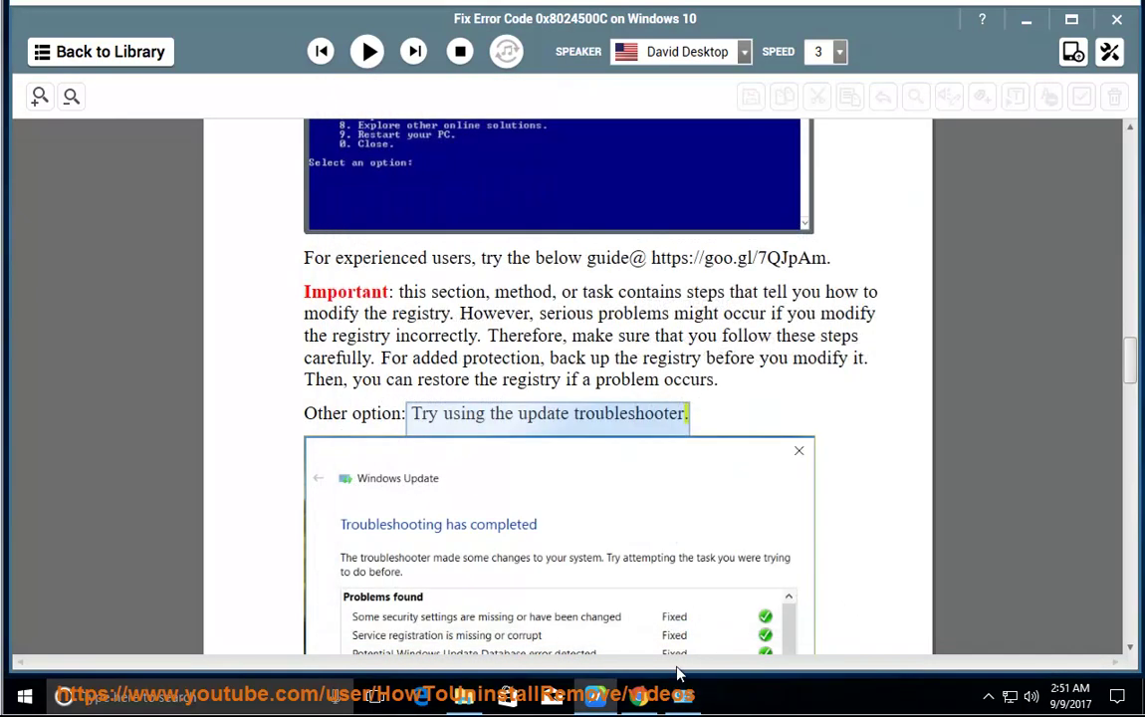
left_click(594, 695)
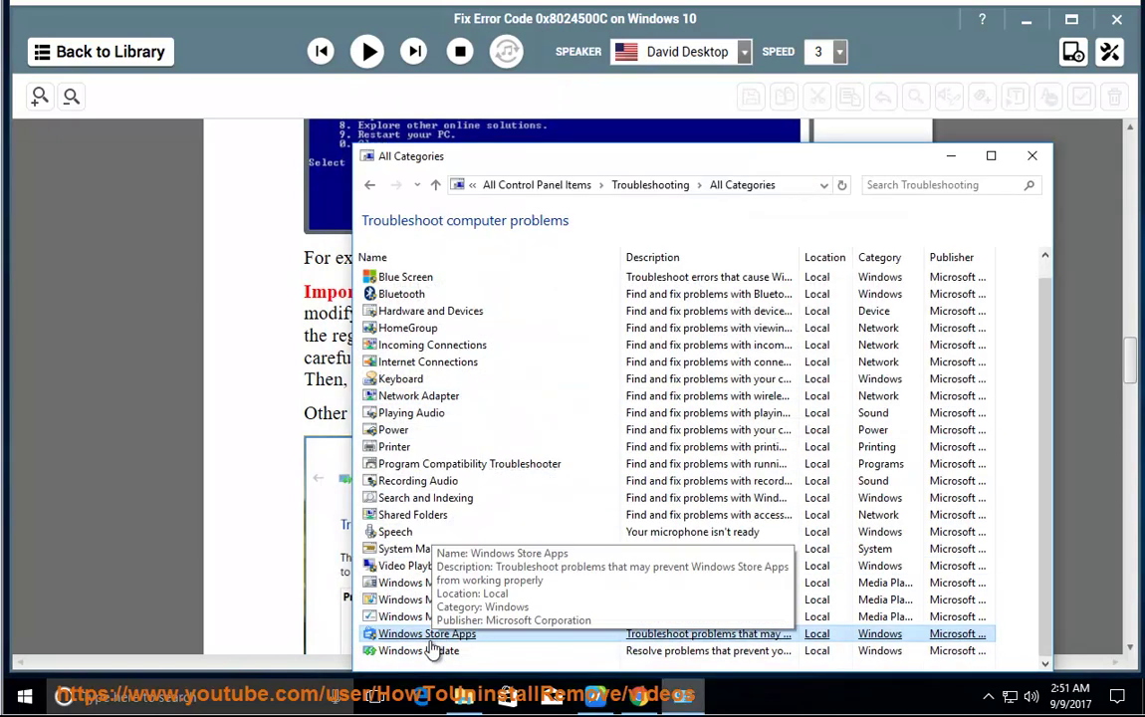
left_click(398, 650)
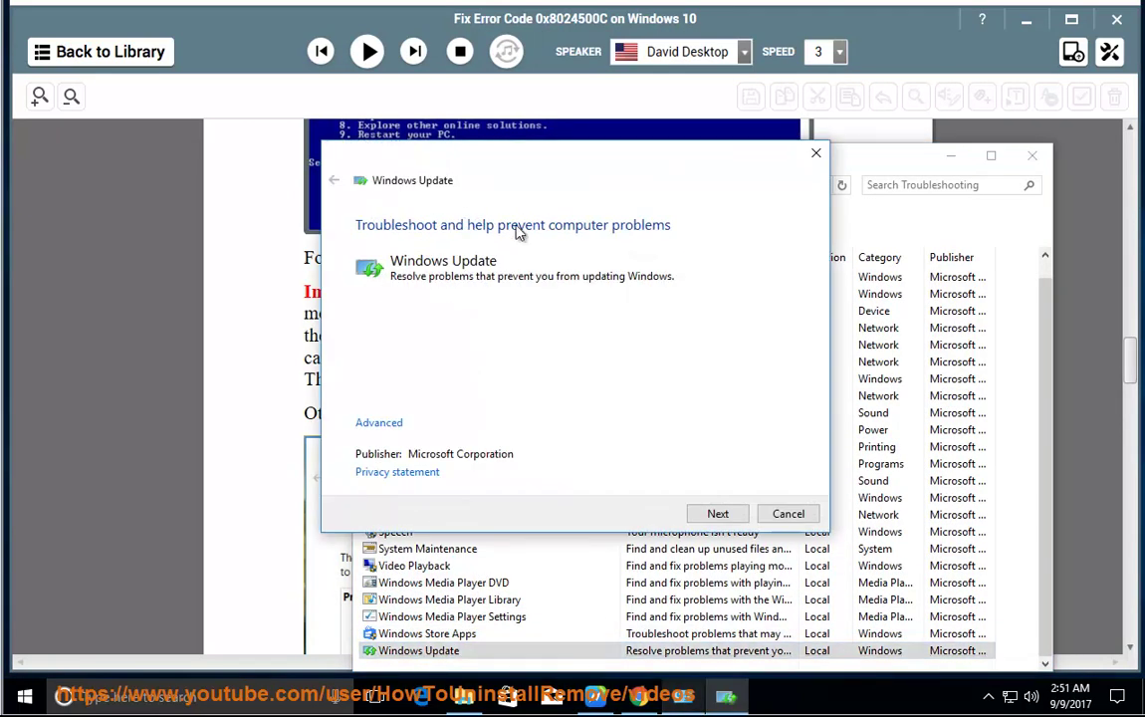
left_click(814, 155)
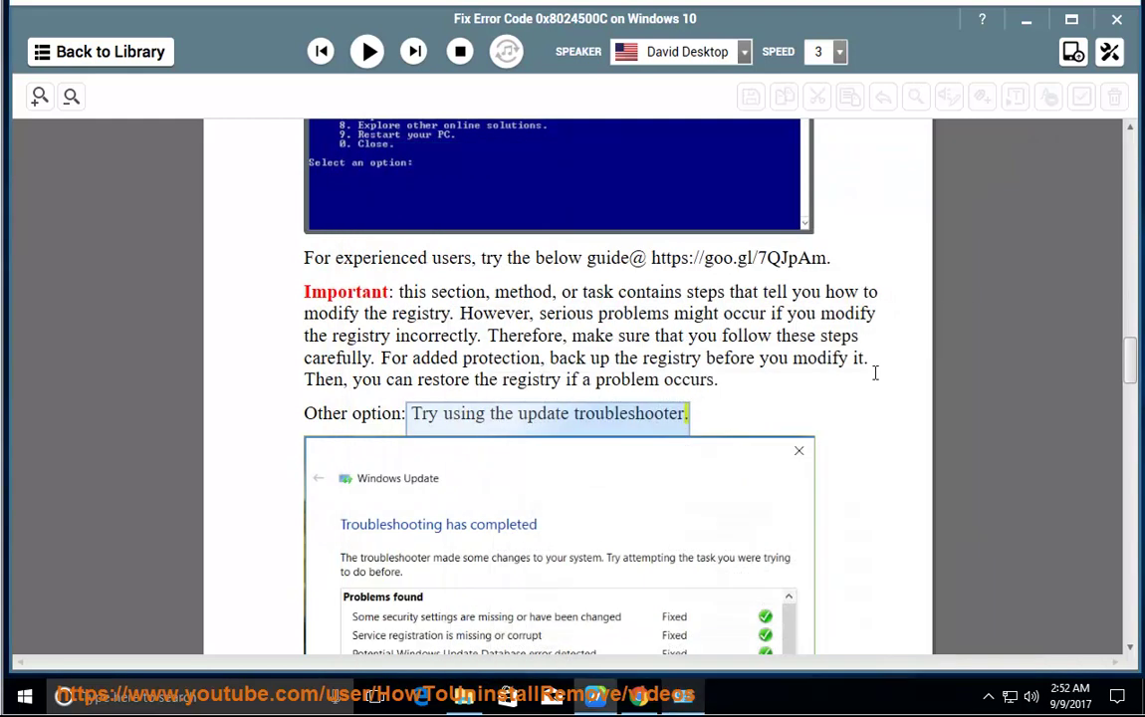
Close the troubleshooting window and resume read-aloud through Solution 4's checklist to the KB3095113/KB3159706 item.
left_click(1031, 156)
scroll(790, 638, "down", 1)
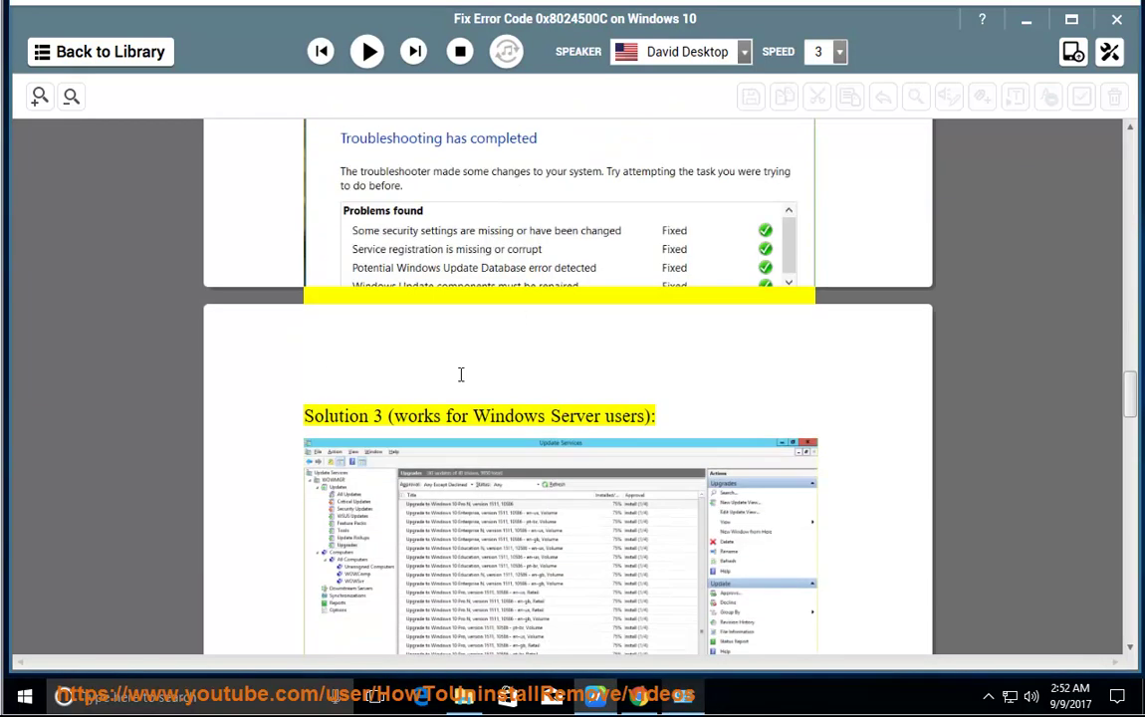
left_click(367, 51)
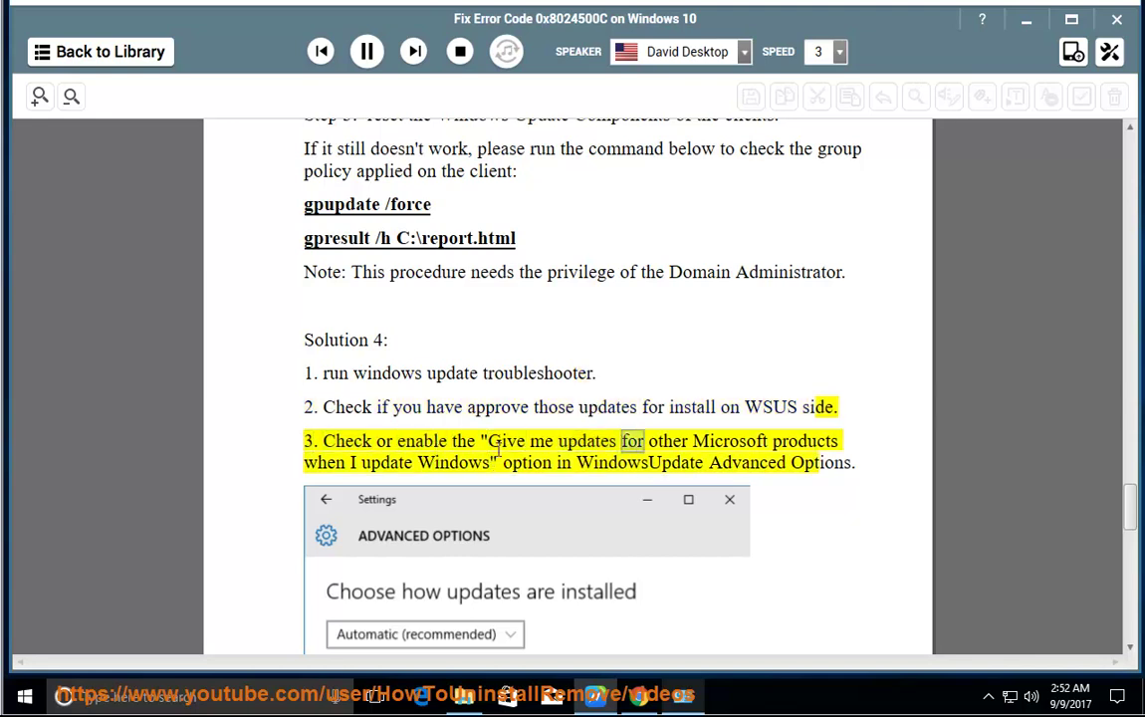
scroll(793, 477, "down", 1)
scroll(793, 476, "down", 2)
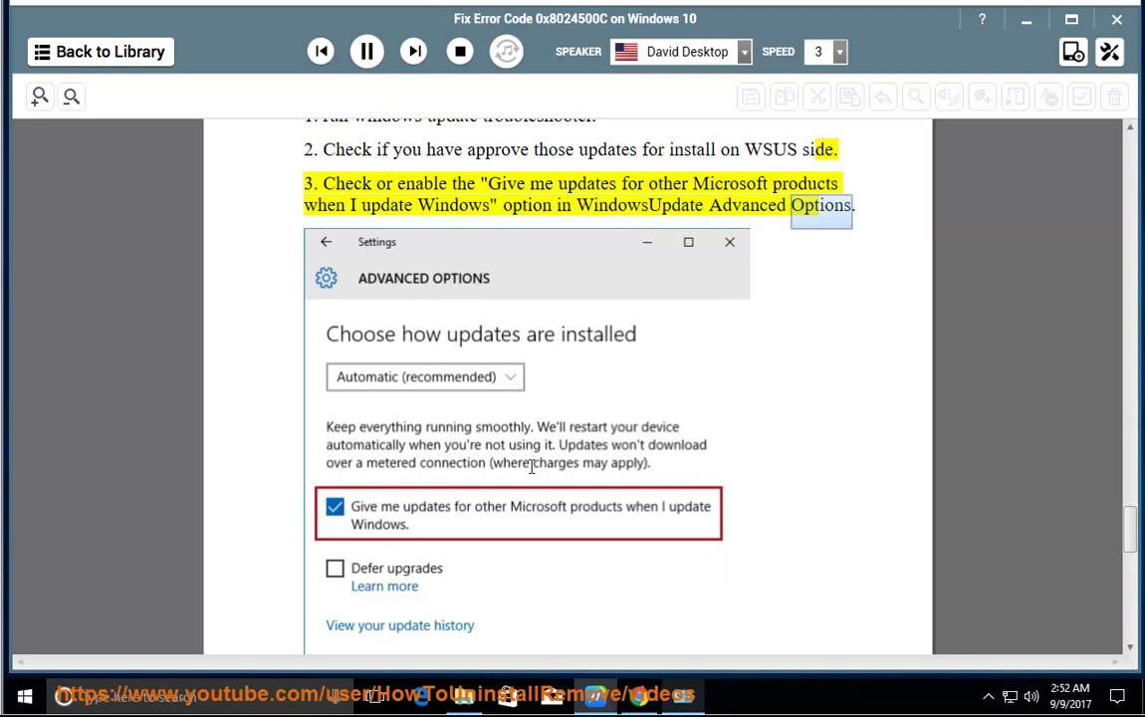
scroll(532, 465, "down", 1)
scroll(692, 456, "down", 1)
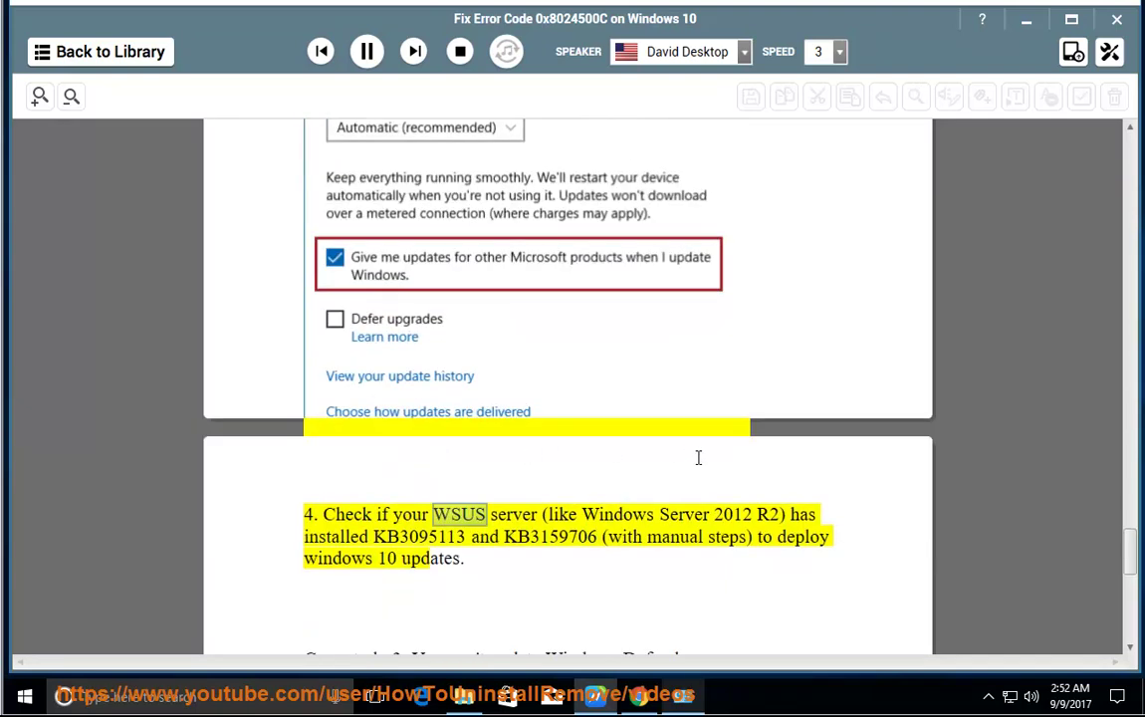